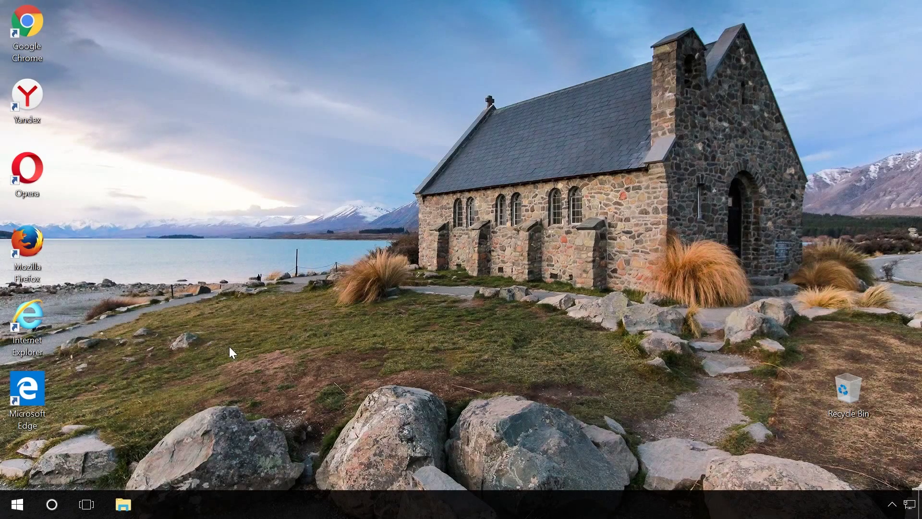
Step: Open the LAN settings from Control Panel's Internet Options Connections page
{"action": "right_click", "coordinate": [17, 504]}
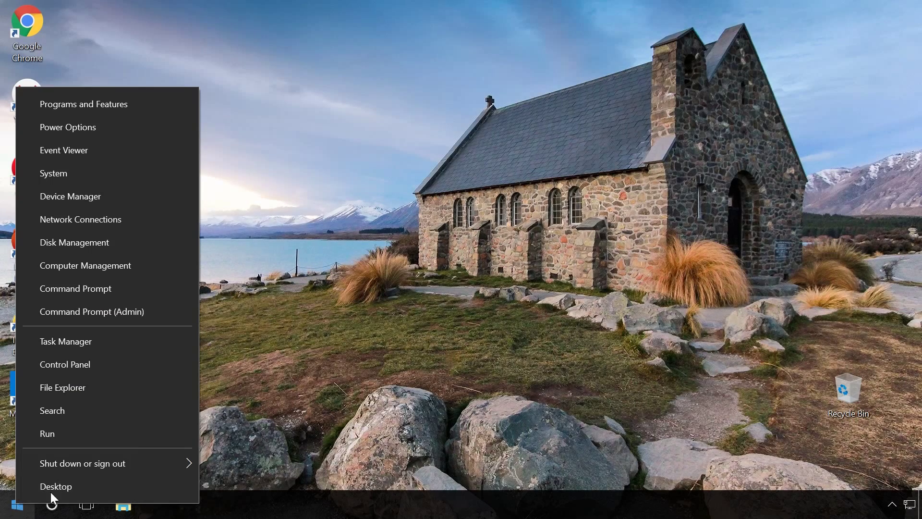
{"action": "left_click", "coordinate": [90, 364]}
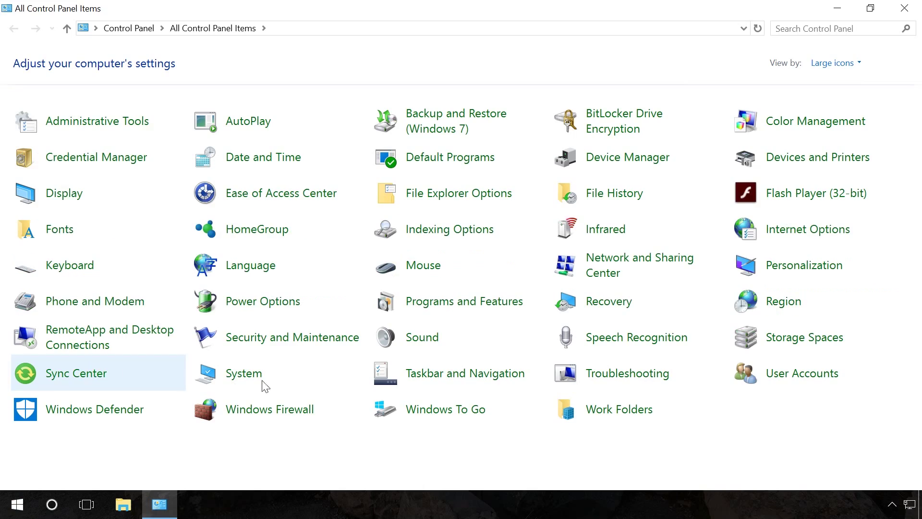
{"action": "left_click", "coordinate": [791, 232]}
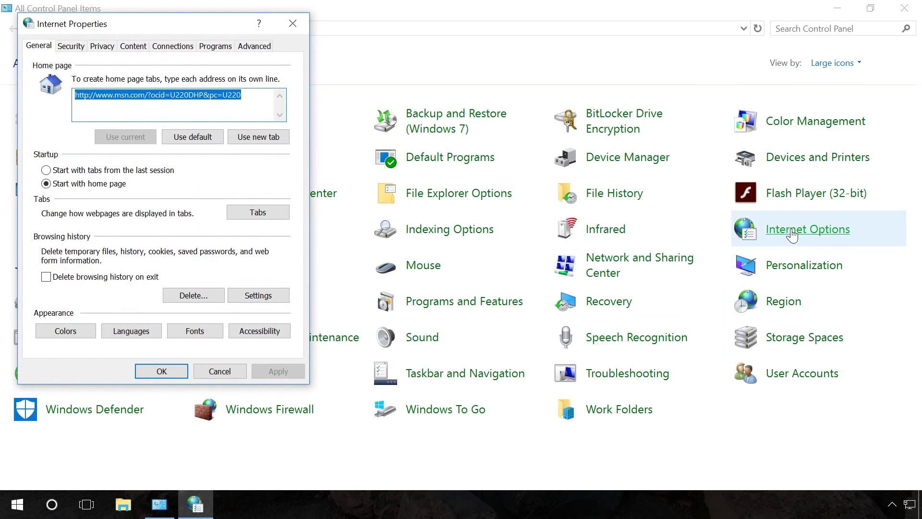
{"action": "left_click", "coordinate": [179, 48]}
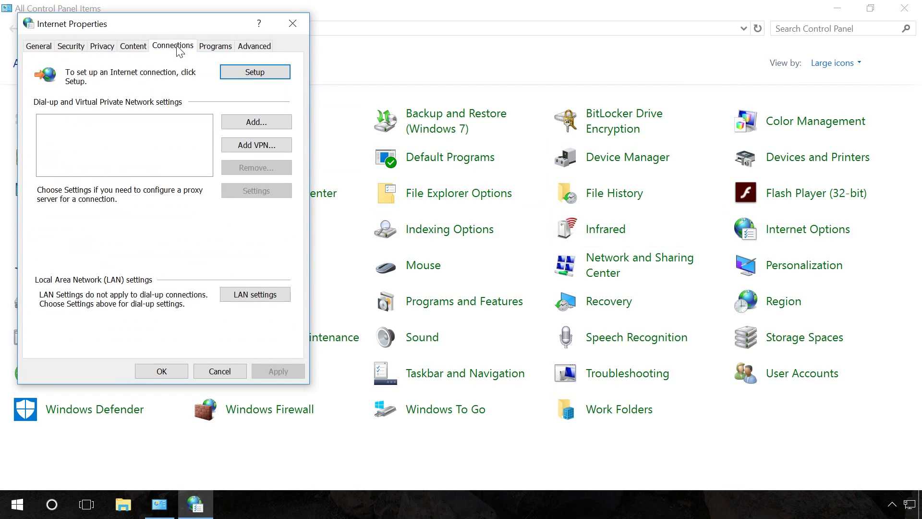
{"action": "left_click", "coordinate": [254, 296]}
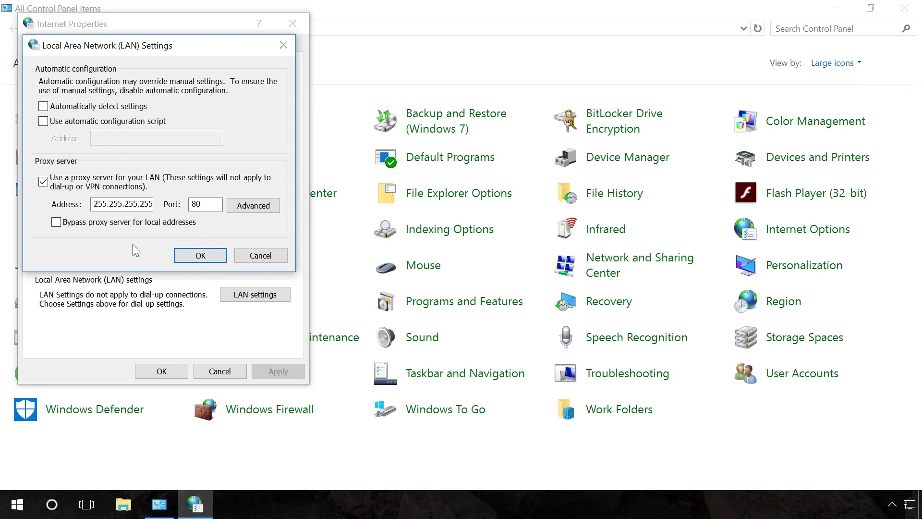
Step: Uncheck 'Use a proxy server', check 'Automatically detect settings', and confirm
{"action": "left_click", "coordinate": [44, 182]}
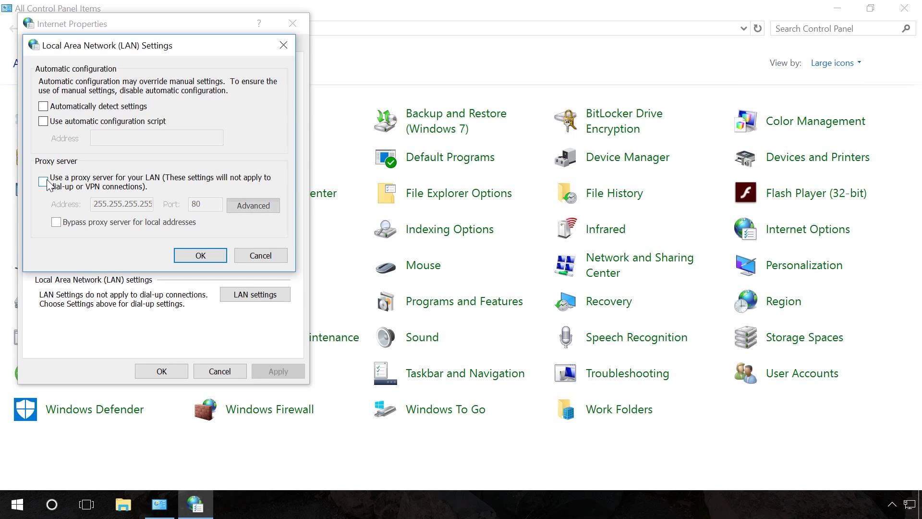
{"action": "left_click", "coordinate": [43, 106]}
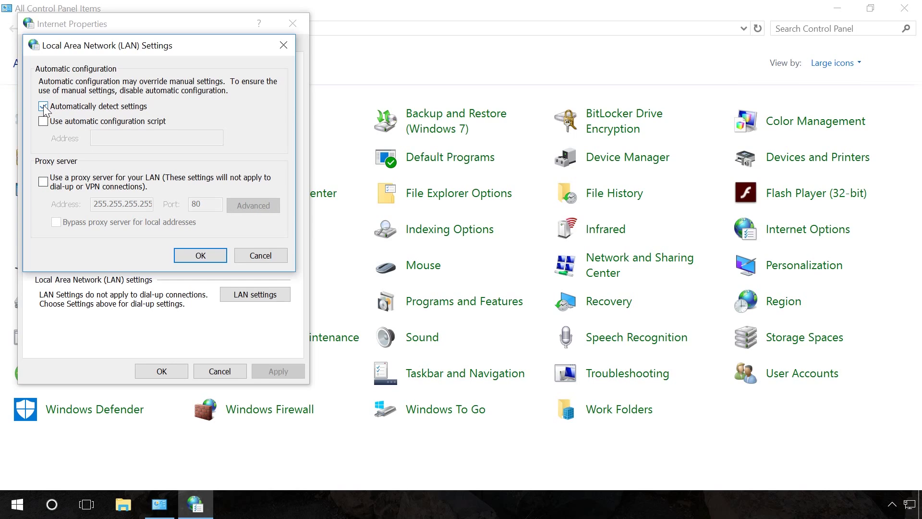
{"action": "left_click", "coordinate": [202, 255]}
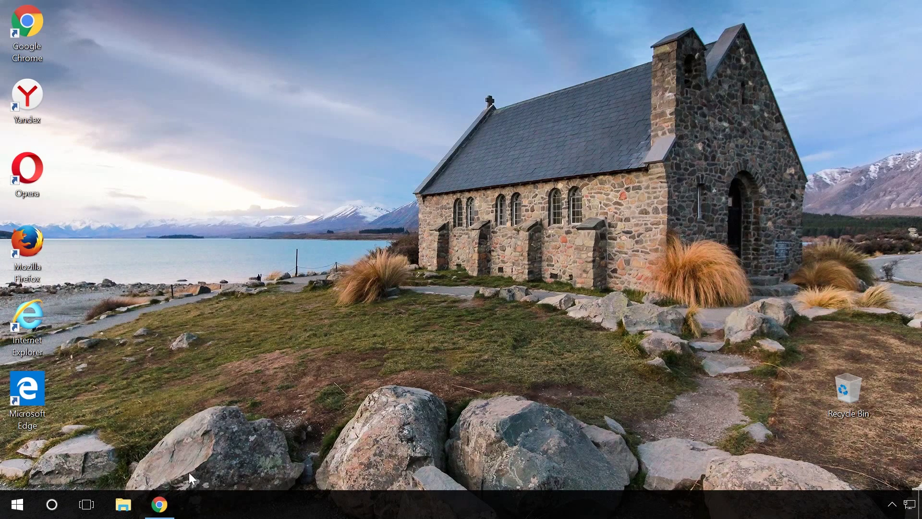
Step: Launch Chrome and open its system proxy settings from the advanced Network section
{"action": "left_click", "coordinate": [165, 509]}
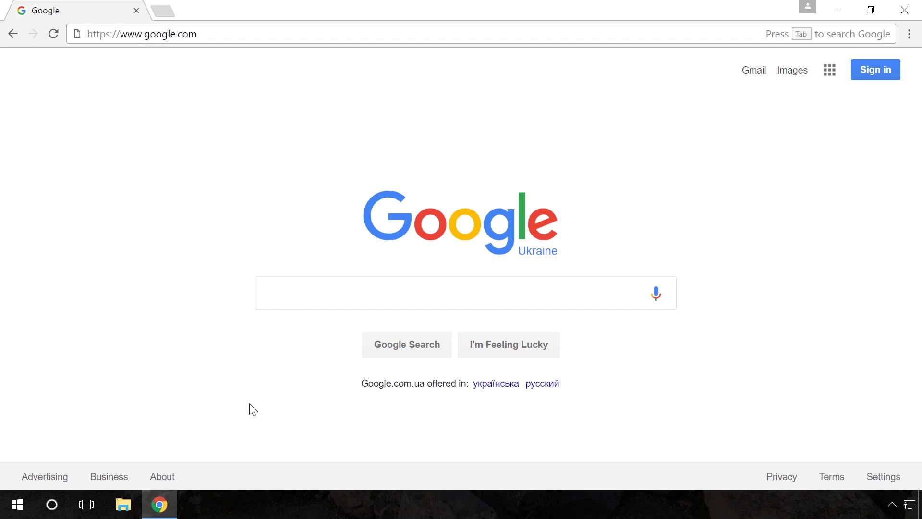
{"action": "left_click", "coordinate": [908, 34]}
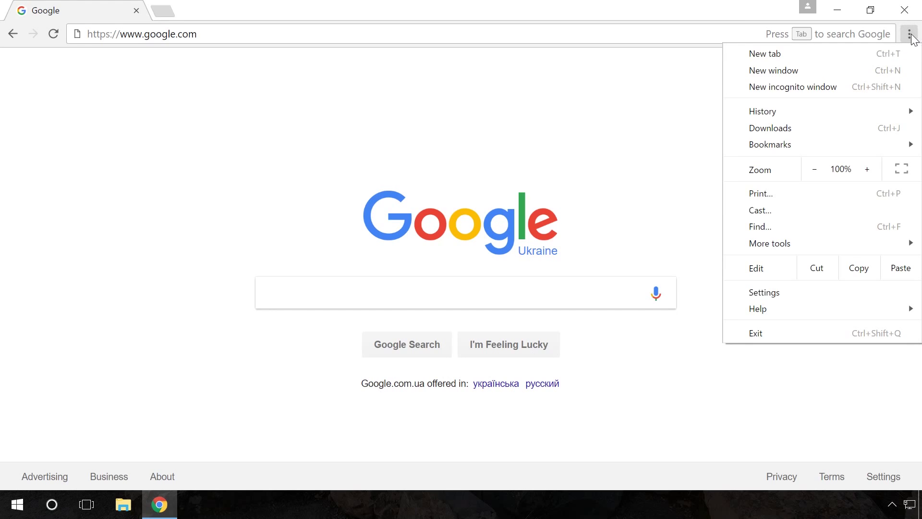
{"action": "left_click", "coordinate": [773, 294]}
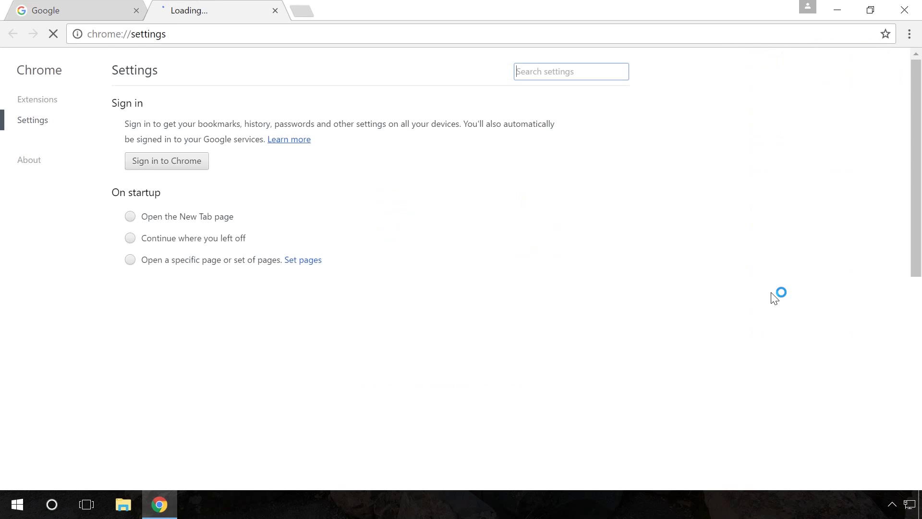
{"action": "scroll", "coordinate": [770, 303], "scroll_direction": "down", "scroll_amount": 4}
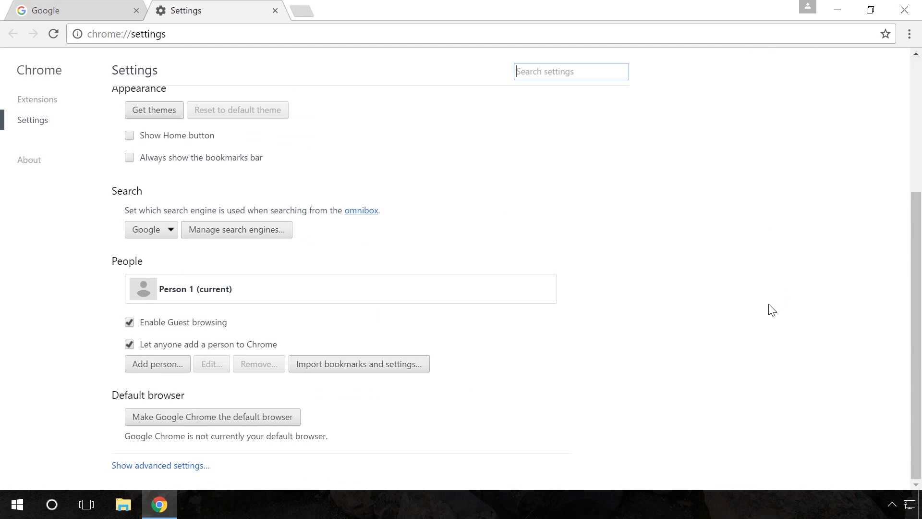
{"action": "left_click", "coordinate": [194, 466]}
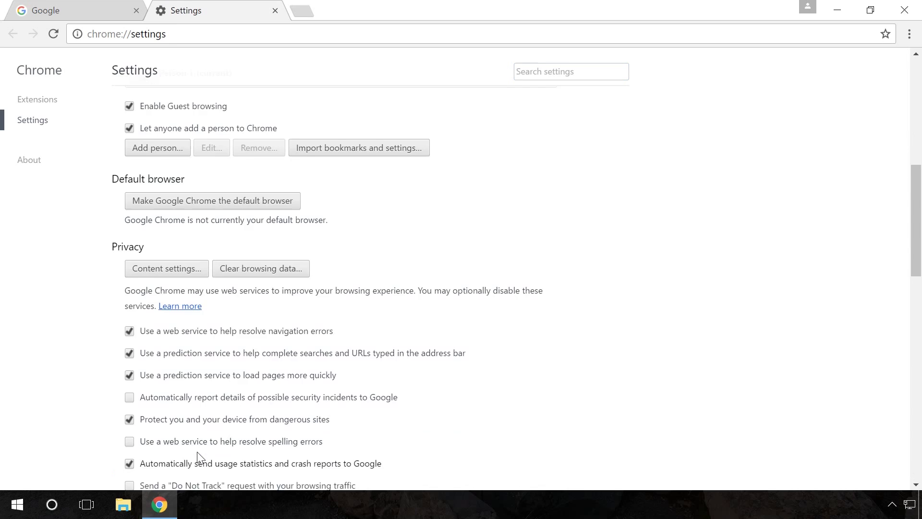
{"action": "scroll", "coordinate": [199, 451], "scroll_direction": "down", "scroll_amount": 4}
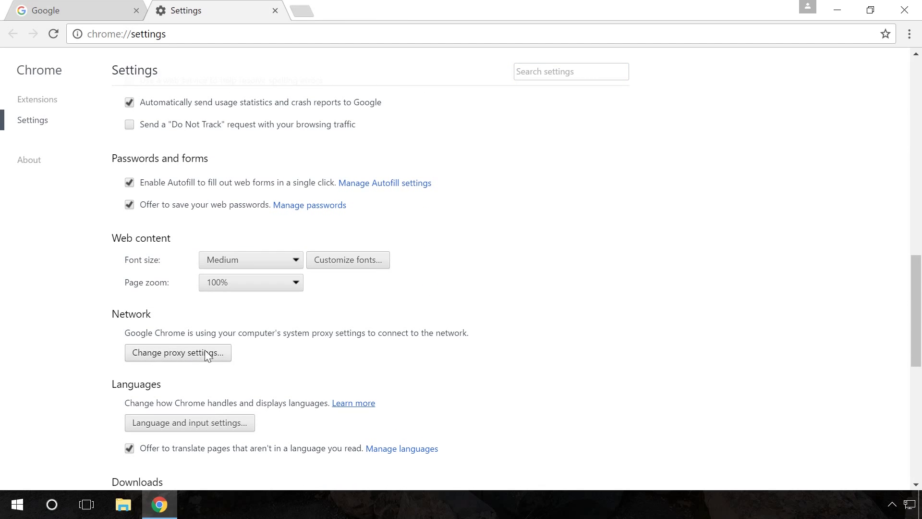
{"action": "left_click", "coordinate": [182, 355]}
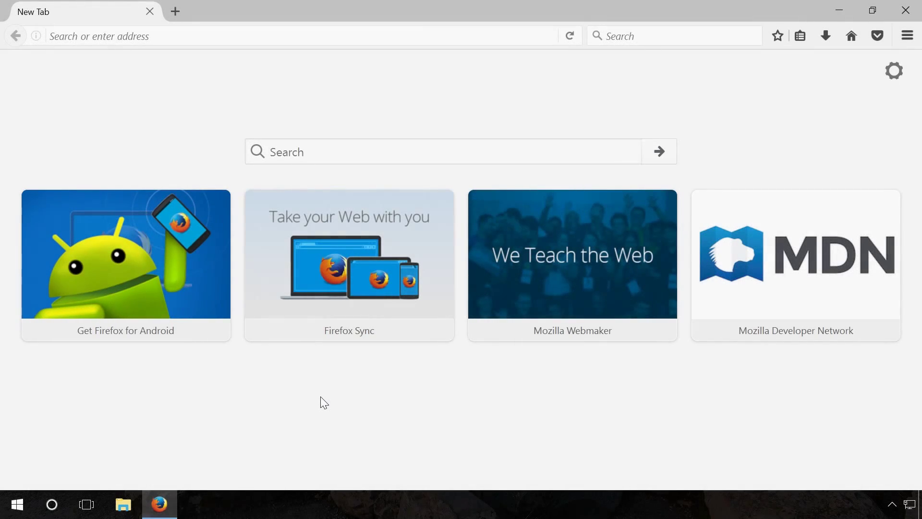
Step: Select 'Use system proxy settings' in Firefox's Advanced > Network connection settings
{"action": "left_click", "coordinate": [907, 36]}
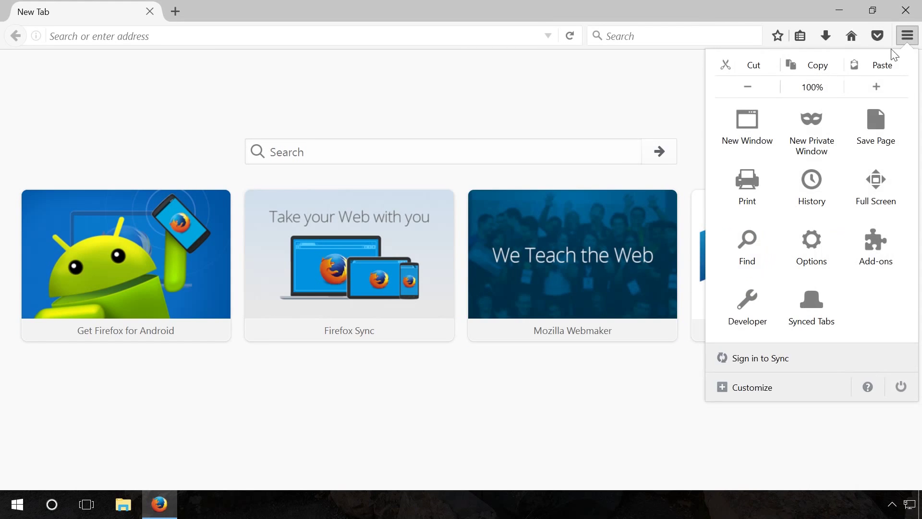
{"action": "left_click", "coordinate": [813, 249]}
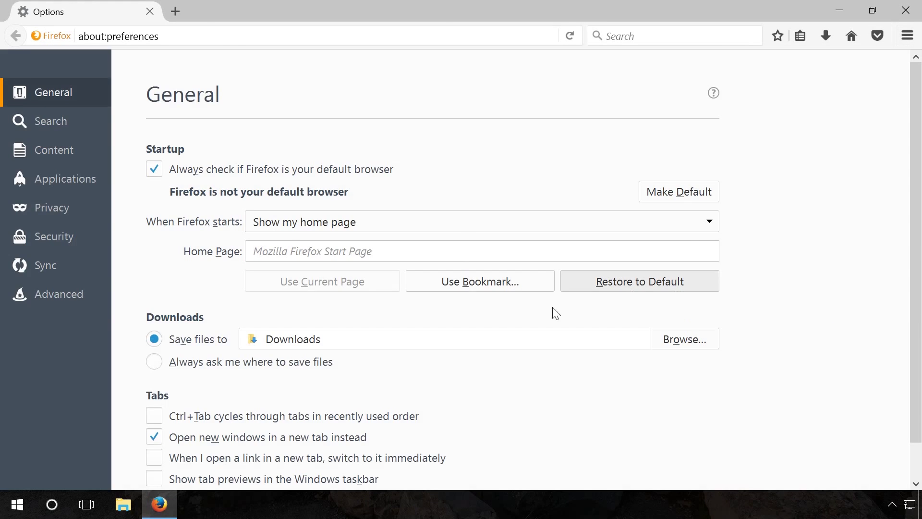
{"action": "left_click", "coordinate": [73, 298]}
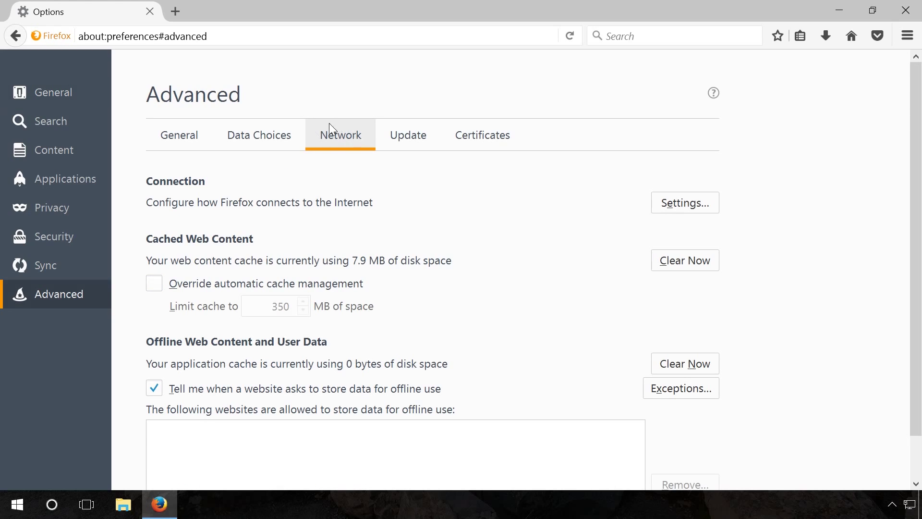
{"action": "left_click", "coordinate": [681, 206]}
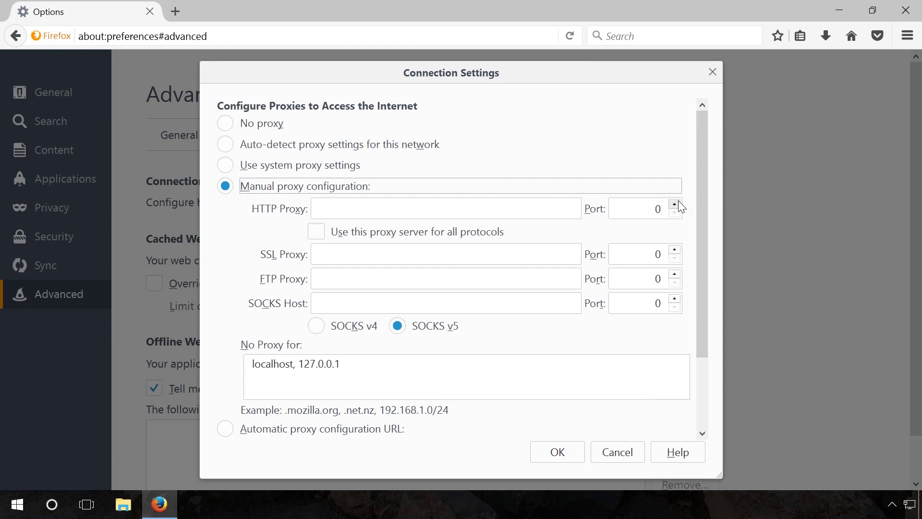
{"action": "left_click", "coordinate": [232, 166]}
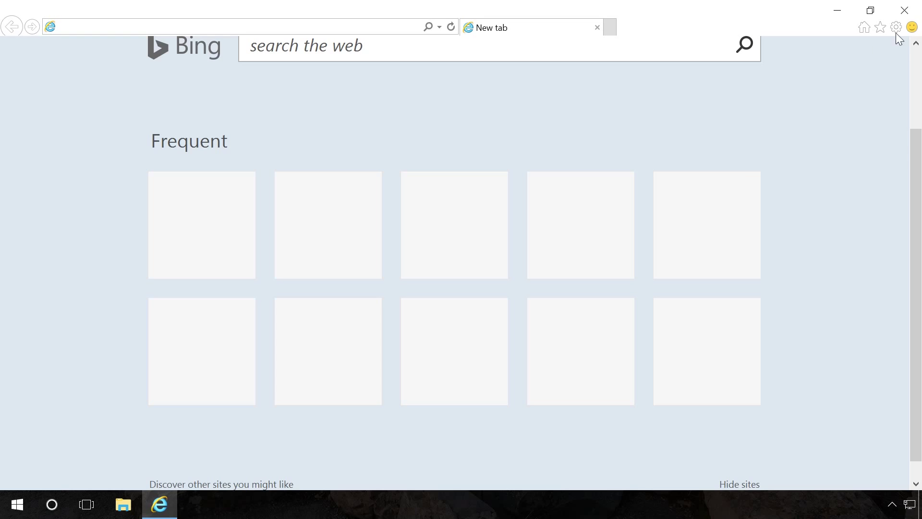
Step: Open Internet Explorer's Internet Options dialog and move it to the screen centre
{"action": "left_click", "coordinate": [895, 28]}
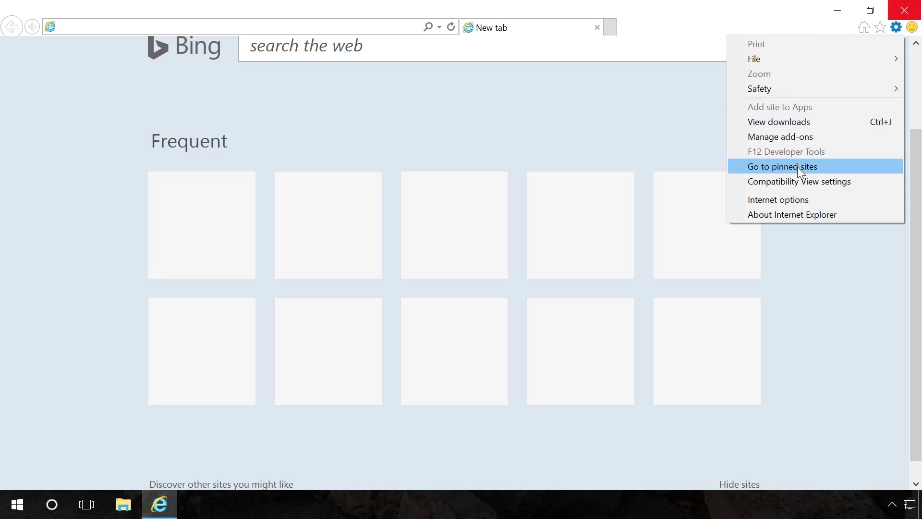
{"action": "left_click", "coordinate": [789, 196]}
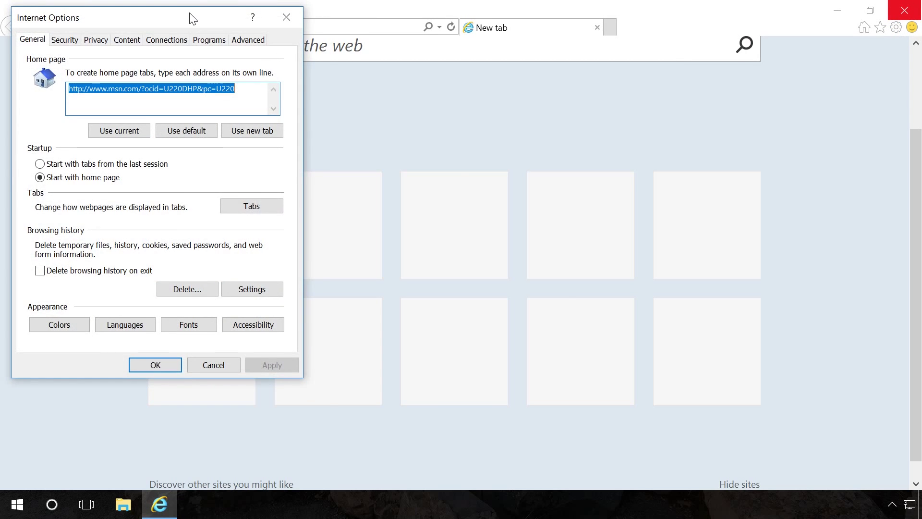
{"action": "left_click_drag", "start_coordinate": [192, 18], "coordinate": [406, 124]}
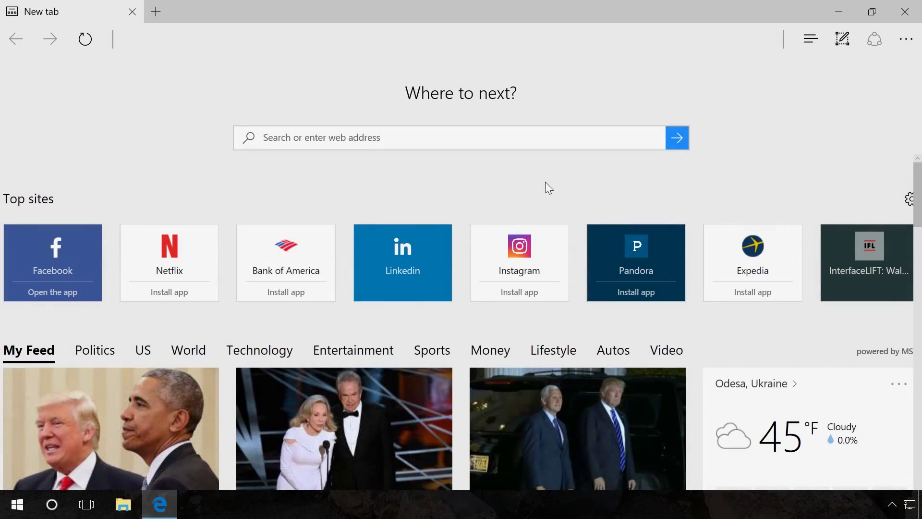
Step: Show Edge's advanced settings, scrolled down to the Proxy setup section
{"action": "left_click", "coordinate": [904, 39]}
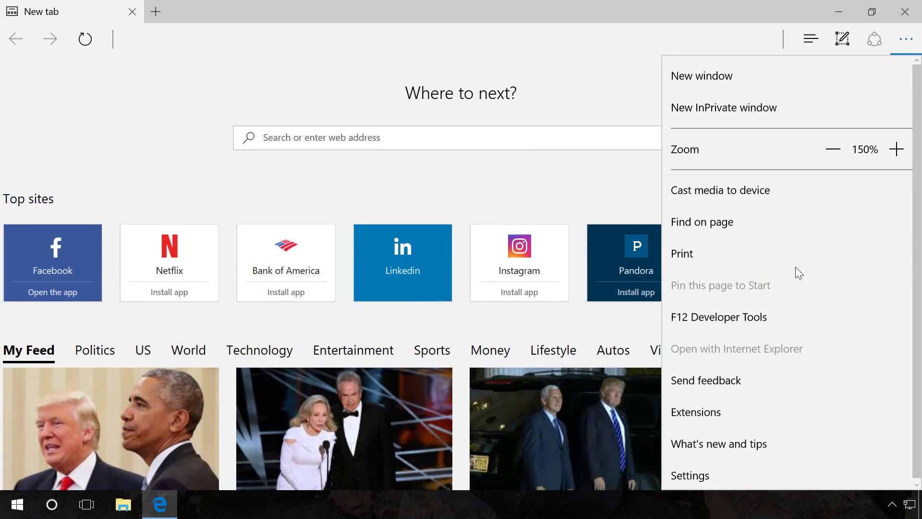
{"action": "left_click", "coordinate": [698, 473]}
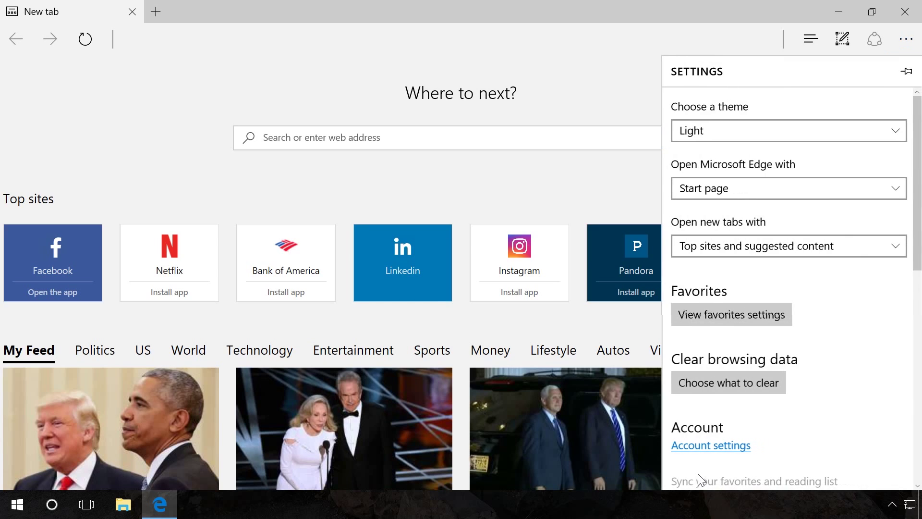
{"action": "left_click_drag", "start_coordinate": [917, 168], "coordinate": [917, 394]}
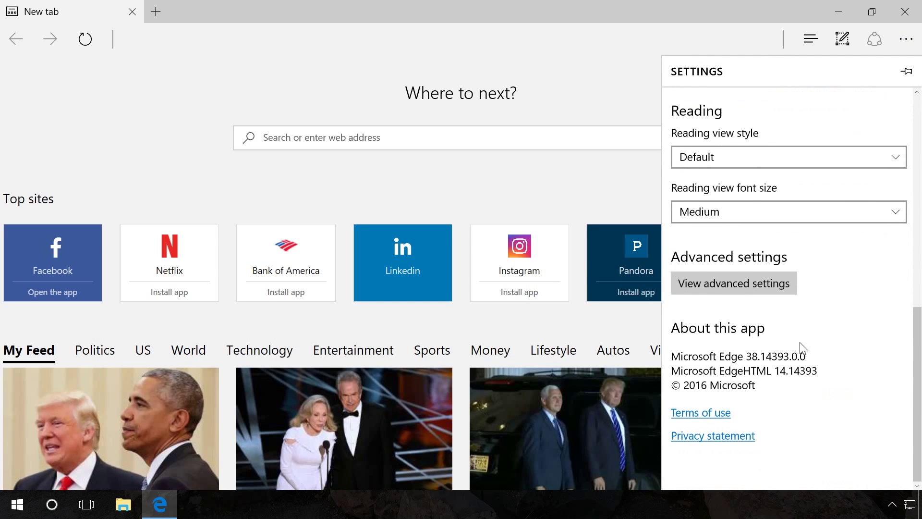
{"action": "left_click", "coordinate": [731, 283]}
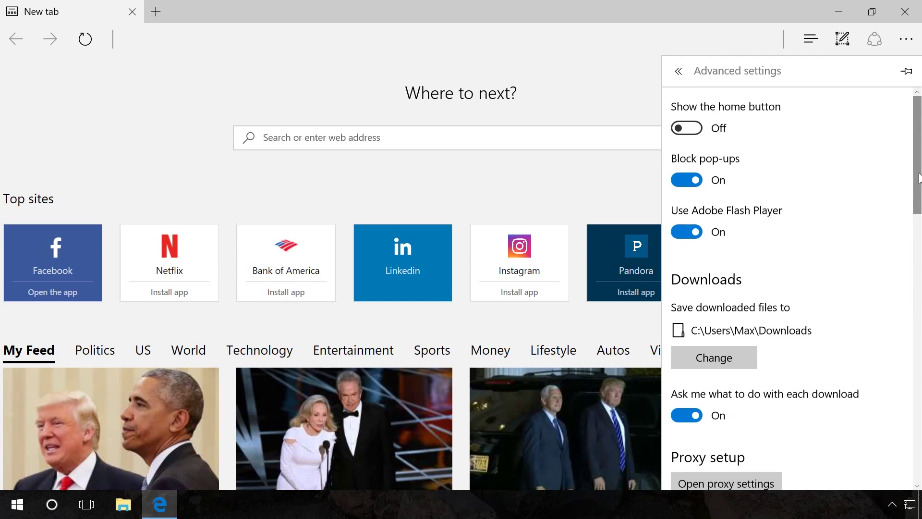
{"action": "scroll", "coordinate": [918, 177], "scroll_direction": "down", "scroll_amount": 3}
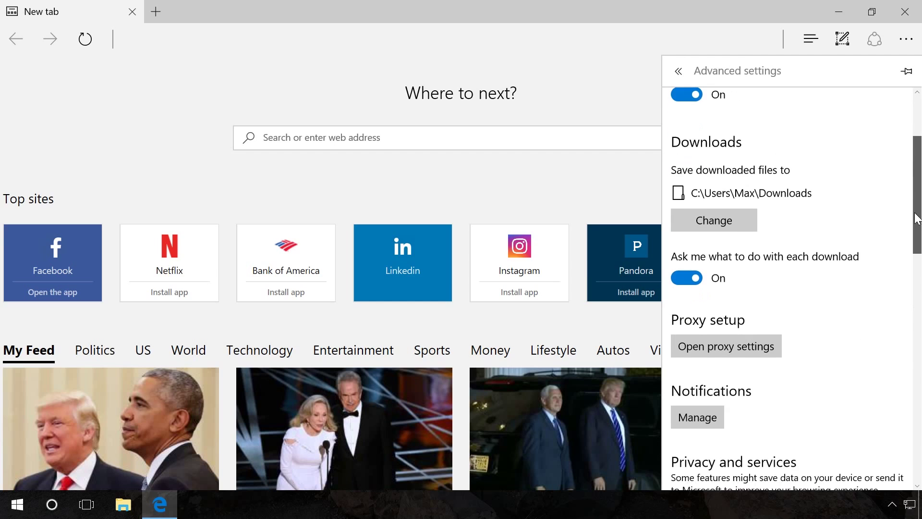
Step: Toggle 'Use a proxy server' Off and 'Automatically detect settings' On
{"action": "left_click", "coordinate": [707, 343]}
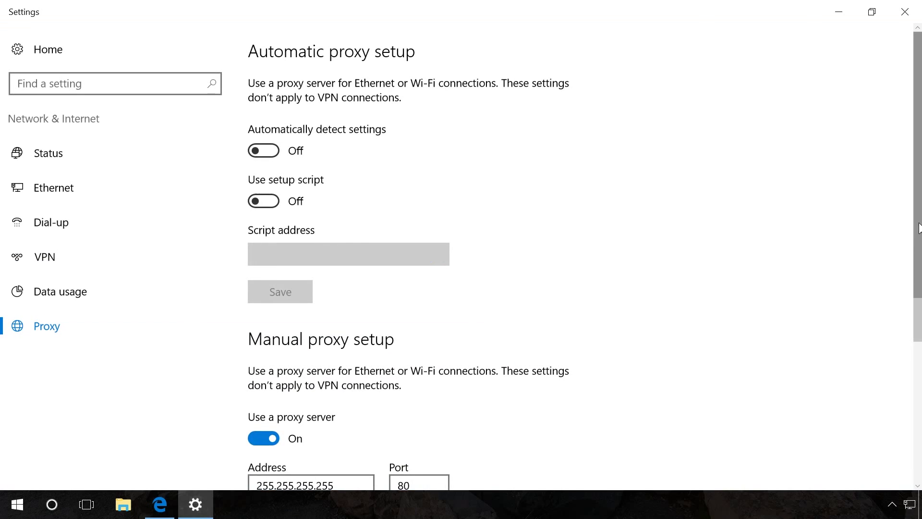
{"action": "scroll", "coordinate": [918, 228], "scroll_direction": "down", "scroll_amount": 3}
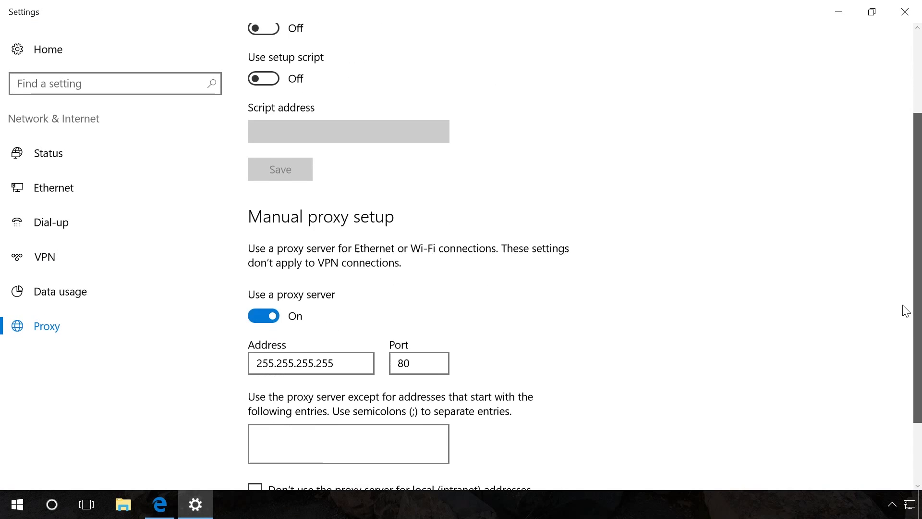
{"action": "left_click", "coordinate": [264, 315]}
{"action": "scroll", "coordinate": [914, 190], "scroll_direction": "up", "scroll_amount": 2}
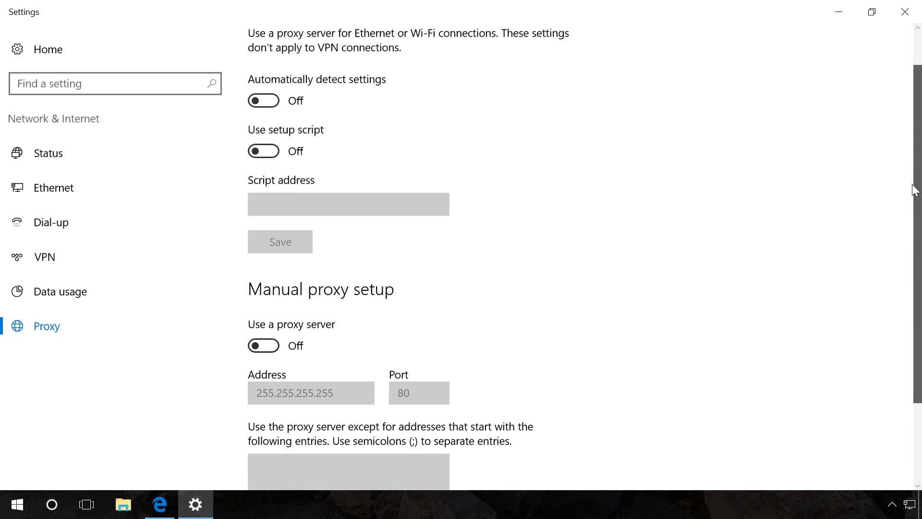
{"action": "scroll", "coordinate": [915, 189], "scroll_direction": "up", "scroll_amount": 1}
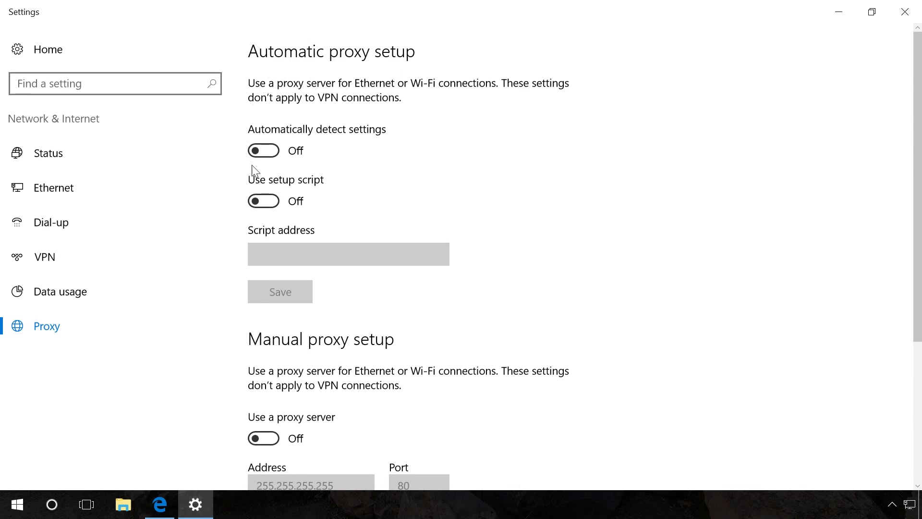
{"action": "left_click", "coordinate": [265, 151]}
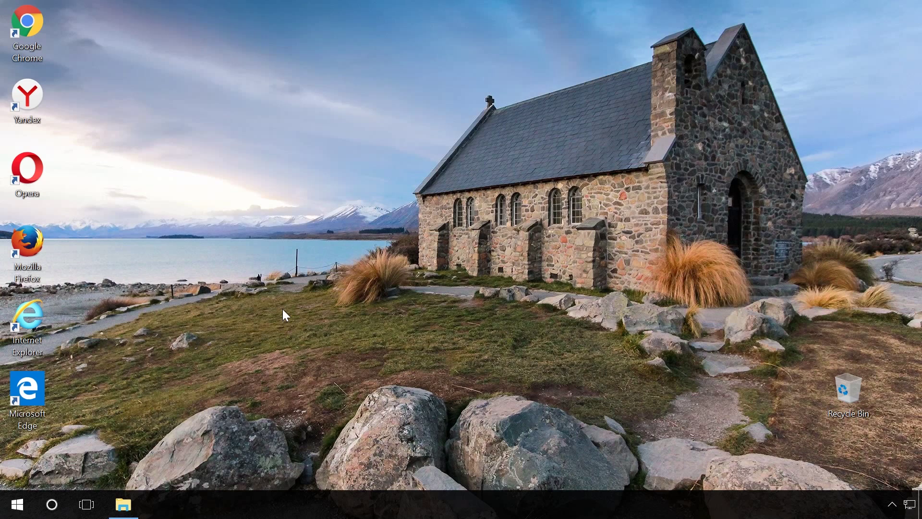
Step: Launch regedit and expand HKEY_LOCAL_MACHINE > SOFTWARE > Microsoft
{"action": "key", "text": "super+r"}
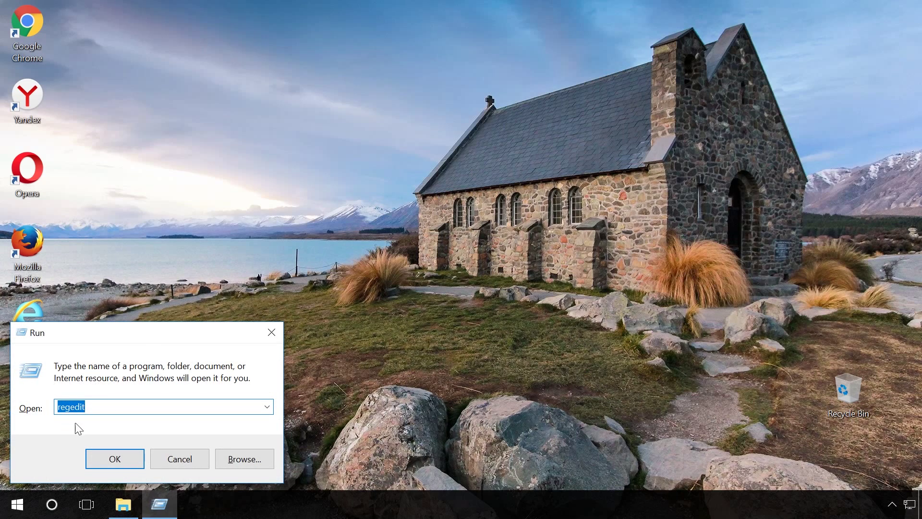
{"action": "left_click", "coordinate": [108, 455]}
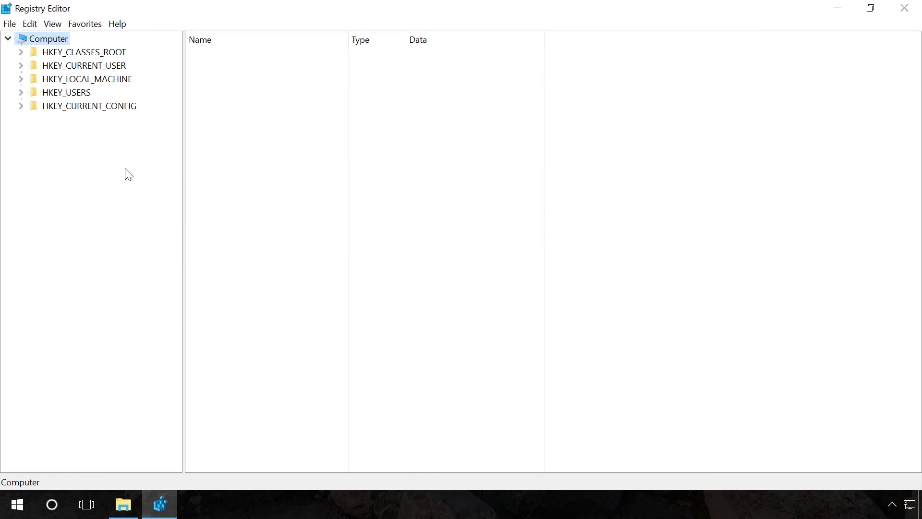
{"action": "left_click", "coordinate": [91, 80]}
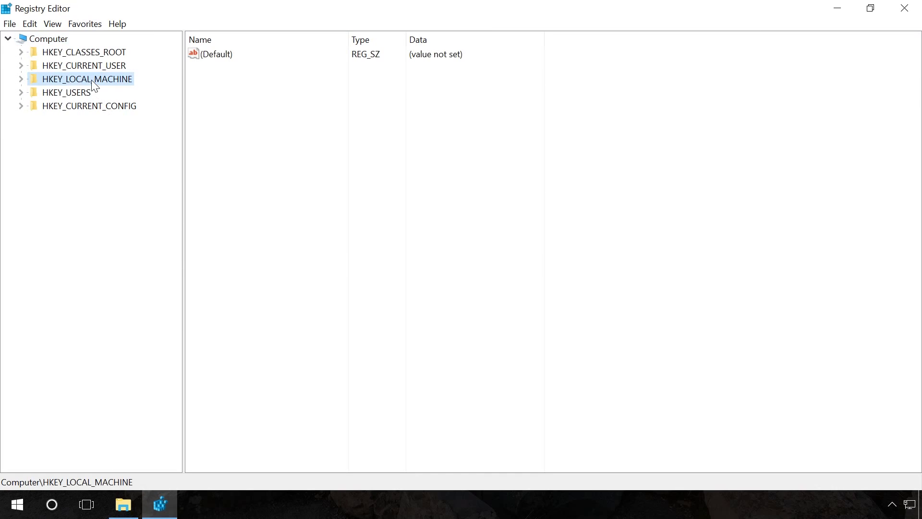
{"action": "left_click", "coordinate": [21, 78]}
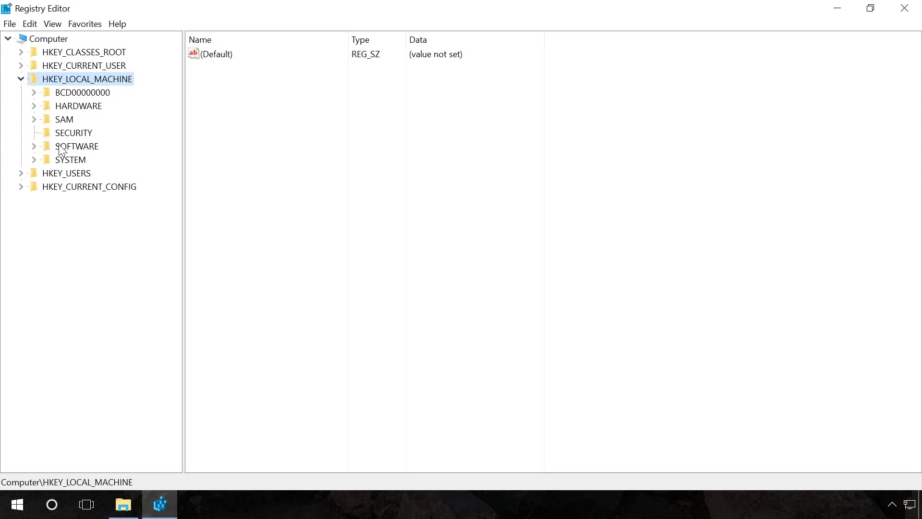
{"action": "left_click", "coordinate": [60, 146]}
{"action": "left_click", "coordinate": [34, 145]}
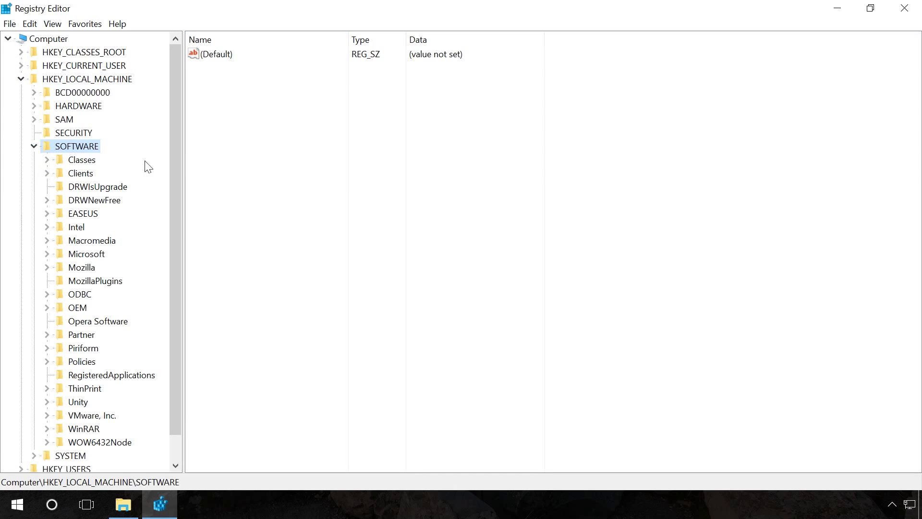
{"action": "left_click", "coordinate": [81, 254]}
{"action": "left_click", "coordinate": [46, 253]}
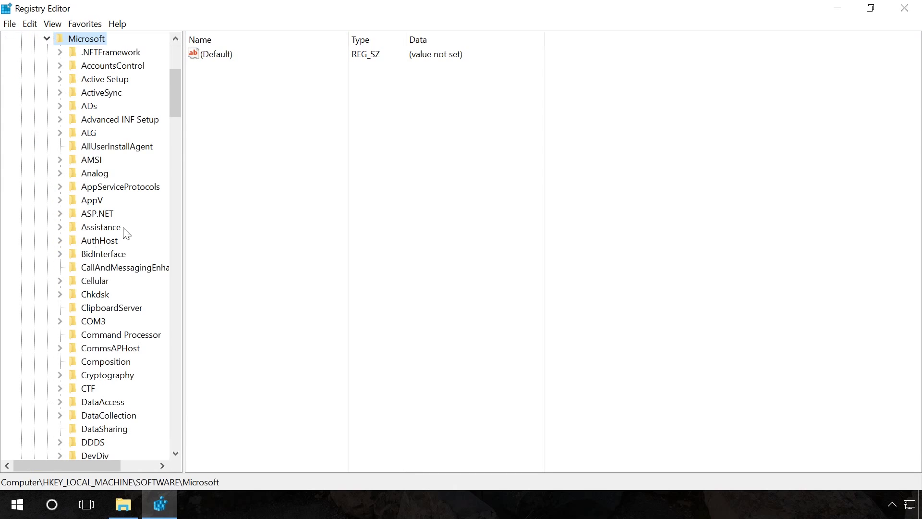
Step: Expand Windows NT > CurrentVersion and select the Windows key showing AppInit_DLLs
{"action": "mouse_move", "coordinate": [175, 103]}
{"action": "left_mouse_down"}
{"action": "mouse_move", "coordinate": [152, 371]}
{"action": "mouse_move", "coordinate": [123, 375]}
{"action": "left_mouse_up"}
{"action": "left_click", "coordinate": [111, 416]}
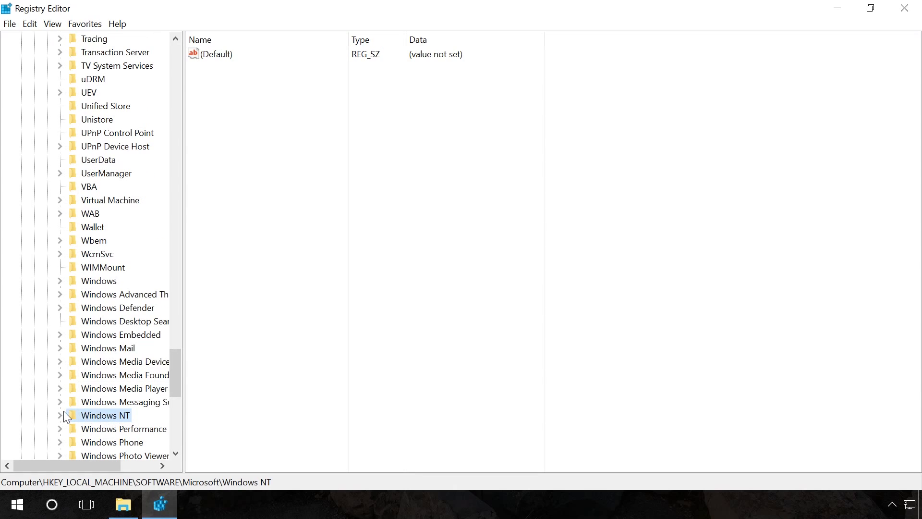
{"action": "left_click", "coordinate": [60, 415]}
{"action": "left_click", "coordinate": [85, 428]}
{"action": "left_click", "coordinate": [72, 428]}
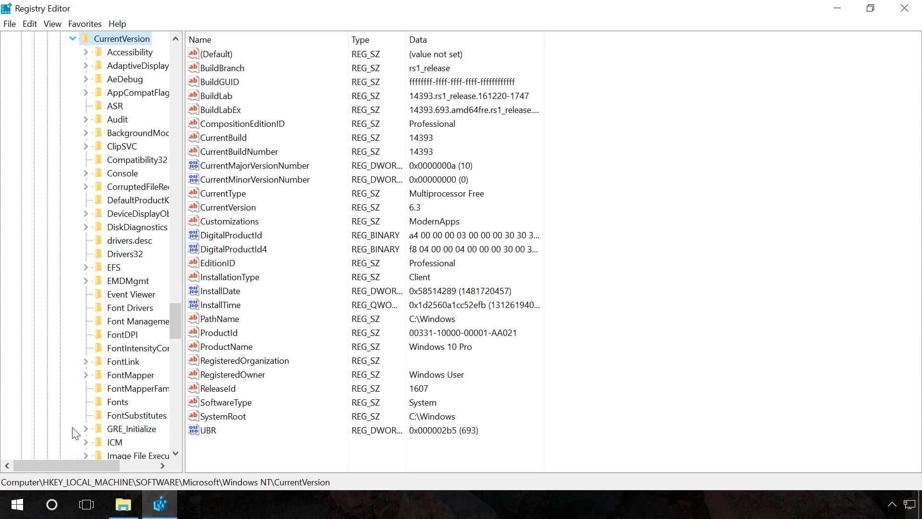
{"action": "left_click_drag", "start_coordinate": [175, 321], "coordinate": [167, 404]}
{"action": "left_click", "coordinate": [127, 349]}
{"action": "left_click", "coordinate": [129, 354]}
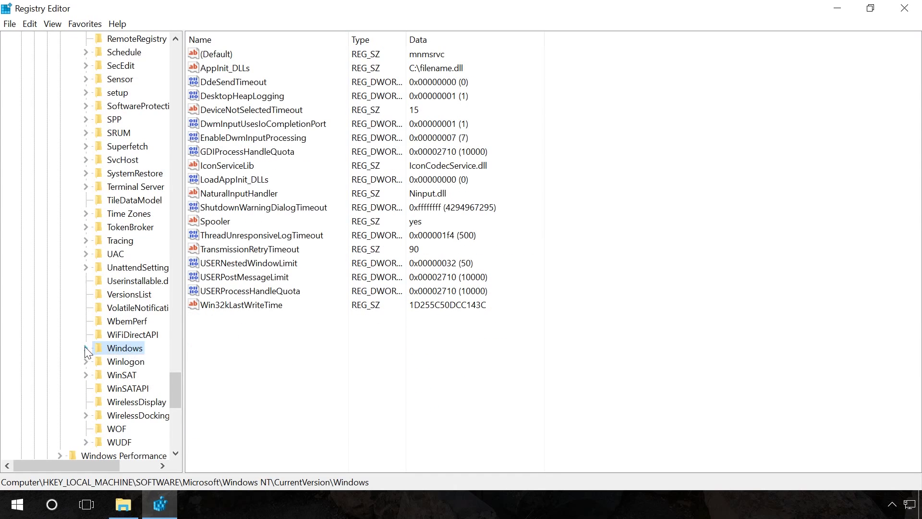
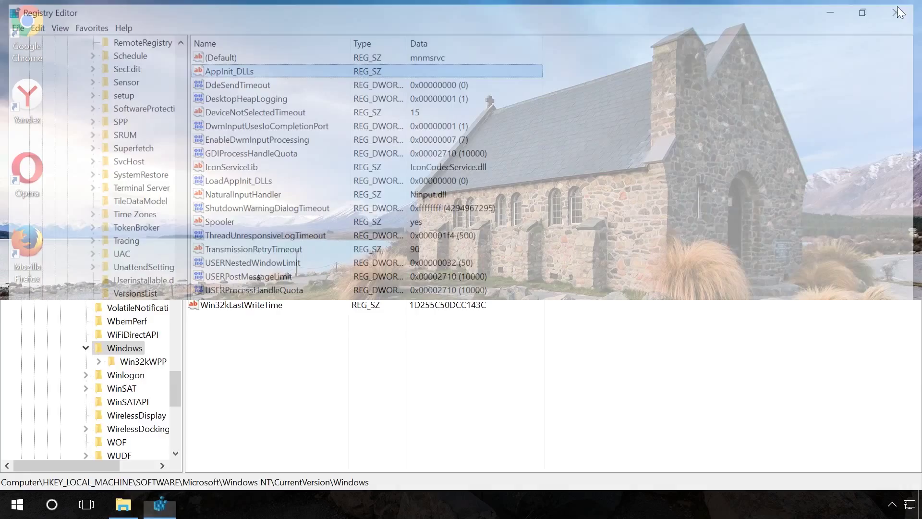
Step: Open File Explorer at drive C:
{"action": "left_click", "coordinate": [123, 504]}
{"action": "left_click", "coordinate": [298, 42]}
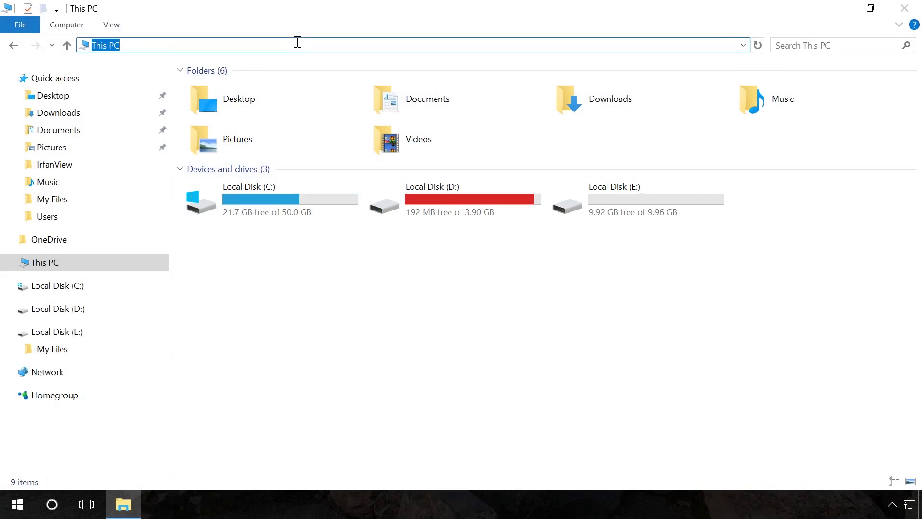
{"action": "type", "text": "C:\\"}
{"action": "key", "text": "Return"}
Step: Turn on 'Show hidden files, folders and drives' in Folder Options
{"action": "left_click", "coordinate": [134, 26]}
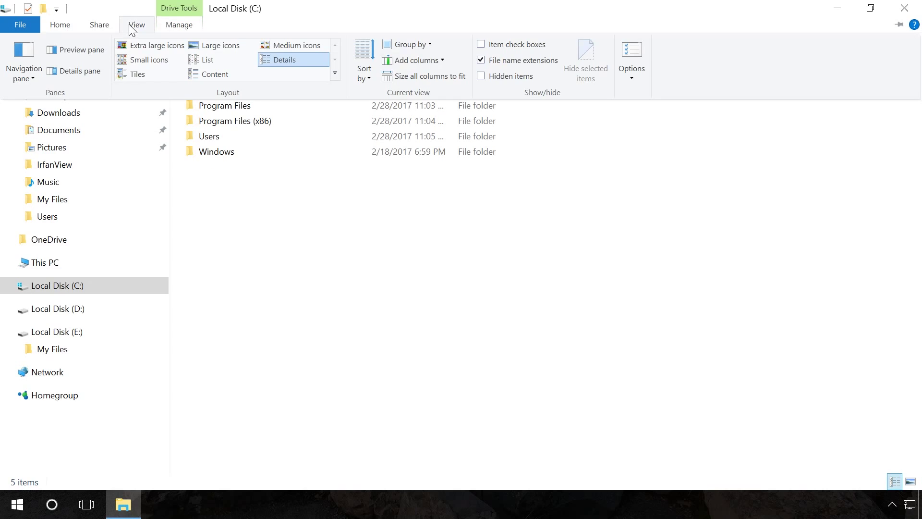
{"action": "left_click", "coordinate": [626, 48]}
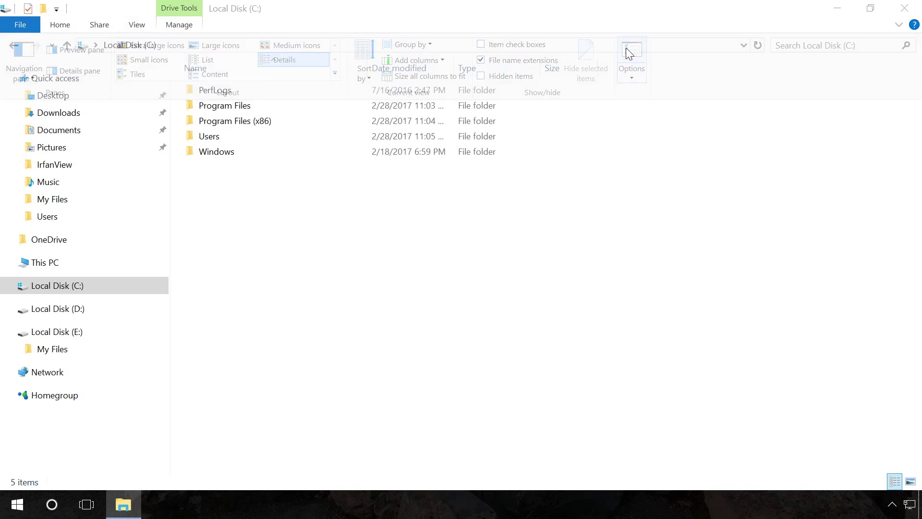
{"action": "left_click", "coordinate": [68, 103]}
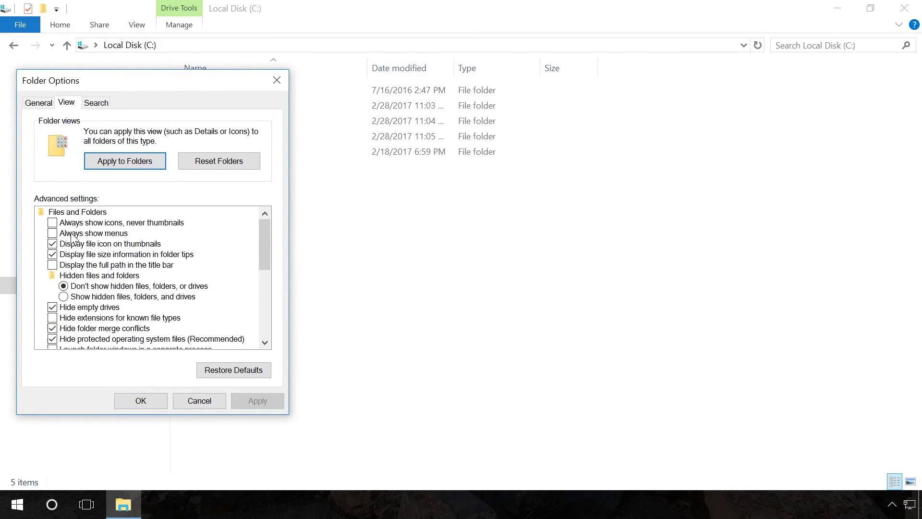
{"action": "left_click", "coordinate": [81, 297]}
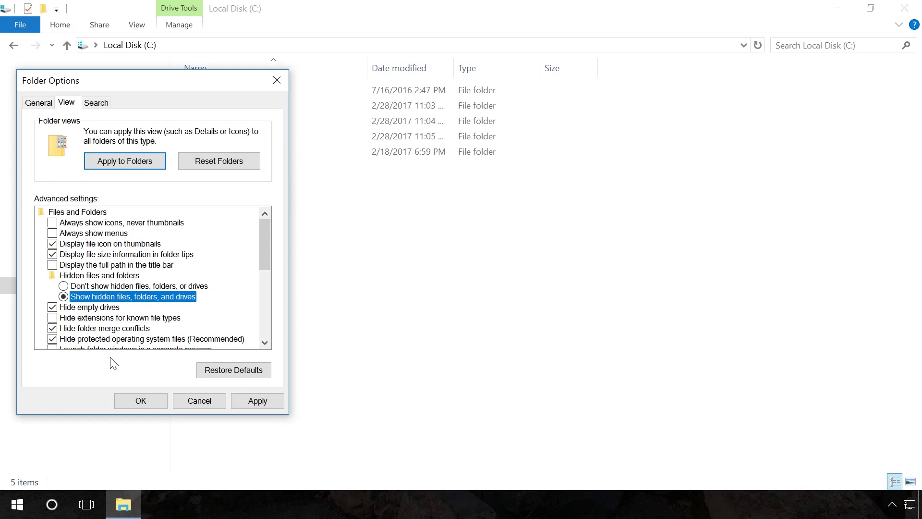
{"action": "left_click", "coordinate": [141, 401]}
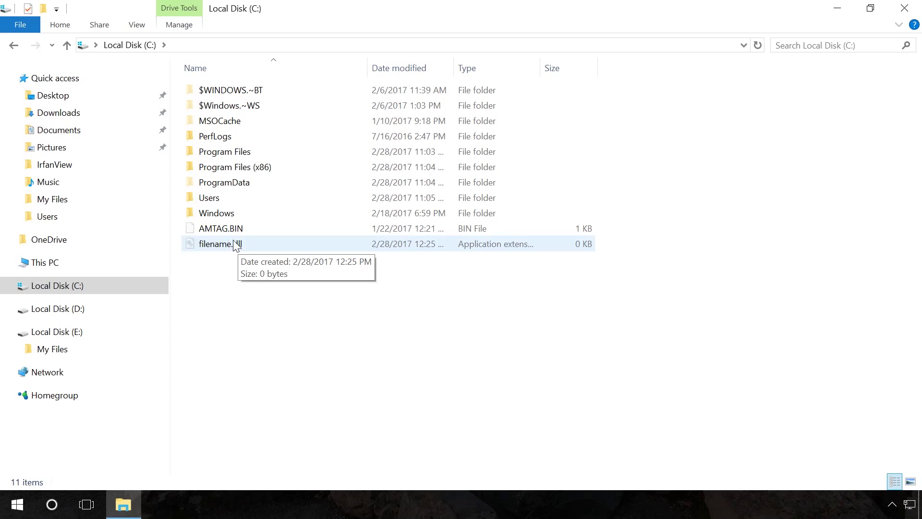
Step: Delete filename.dll from the root of drive C:
{"action": "left_click", "coordinate": [205, 242]}
{"action": "right_click", "coordinate": [206, 243]}
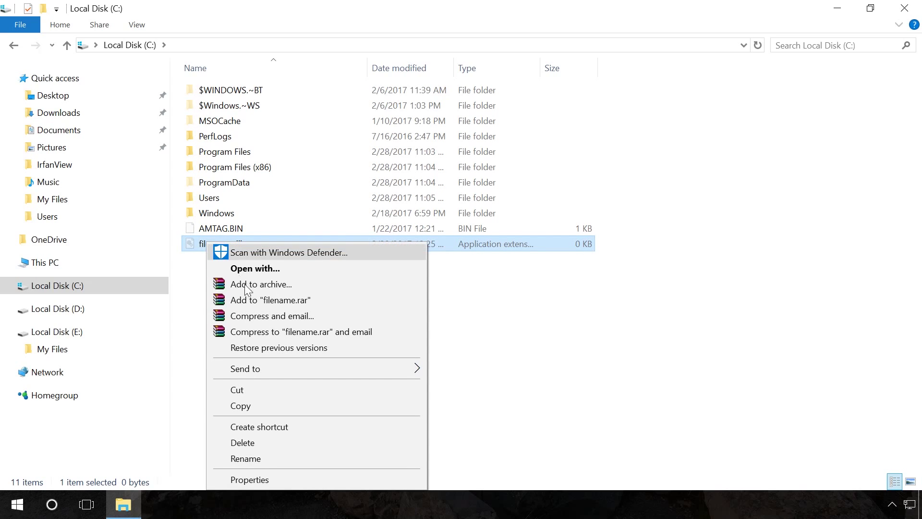
{"action": "left_click", "coordinate": [244, 443]}
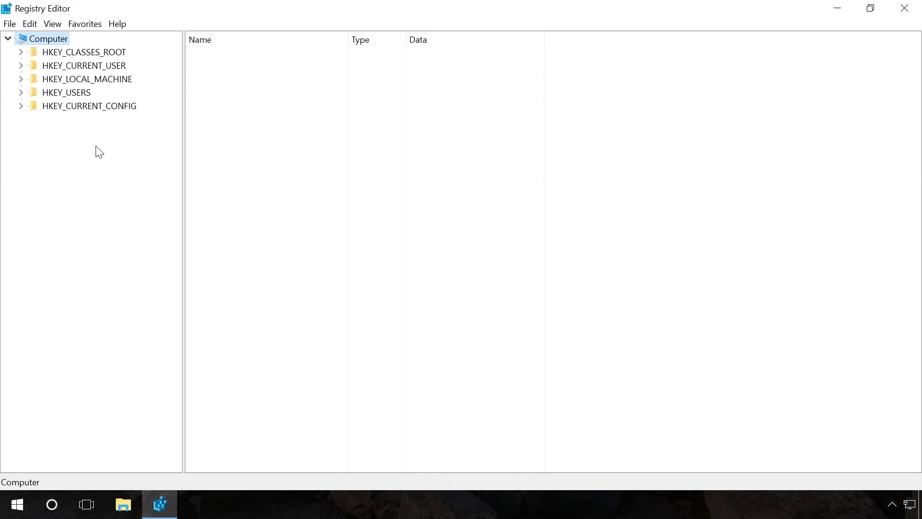
Step: Expand HKEY_CURRENT_USER > SOFTWARE > Microsoft in the registry tree
{"action": "left_click", "coordinate": [82, 66]}
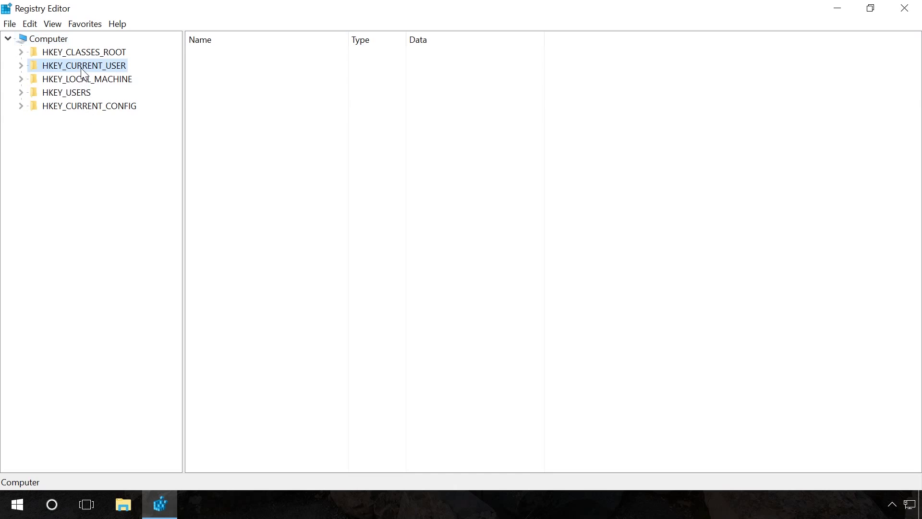
{"action": "left_click", "coordinate": [22, 66]}
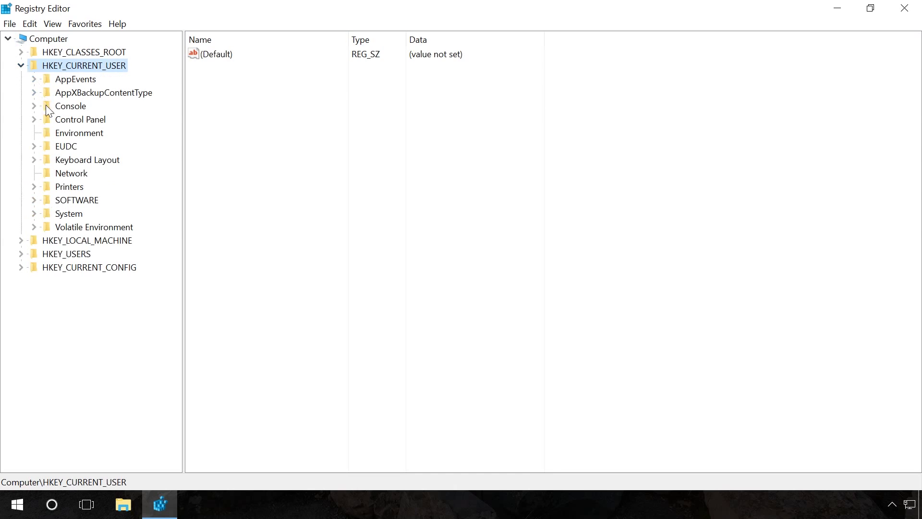
{"action": "left_click", "coordinate": [46, 199]}
{"action": "left_click", "coordinate": [34, 200]}
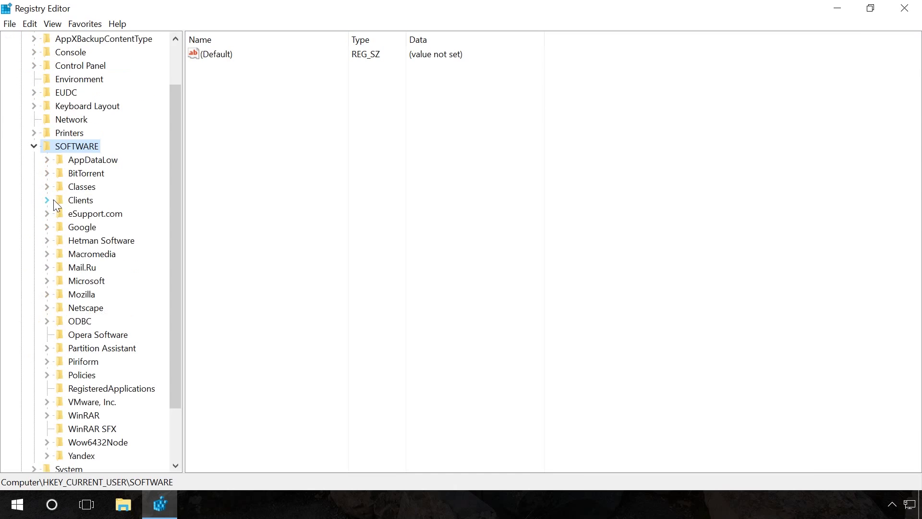
{"action": "left_click", "coordinate": [83, 281]}
{"action": "left_click", "coordinate": [47, 280]}
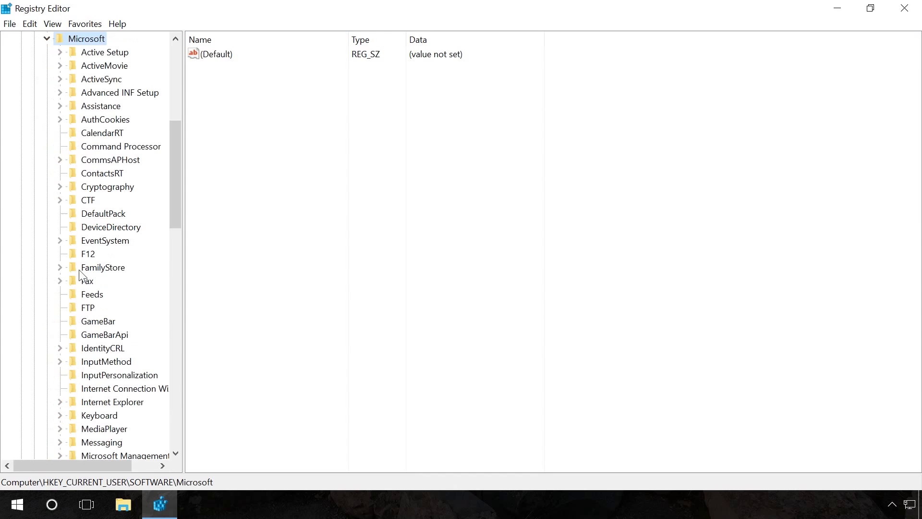
Step: Expand Windows NT > CurrentVersion under Microsoft and inspect its subkeys
{"action": "left_click_drag", "start_coordinate": [179, 187], "coordinate": [165, 355]}
{"action": "left_click", "coordinate": [100, 379]}
{"action": "left_click", "coordinate": [59, 375]}
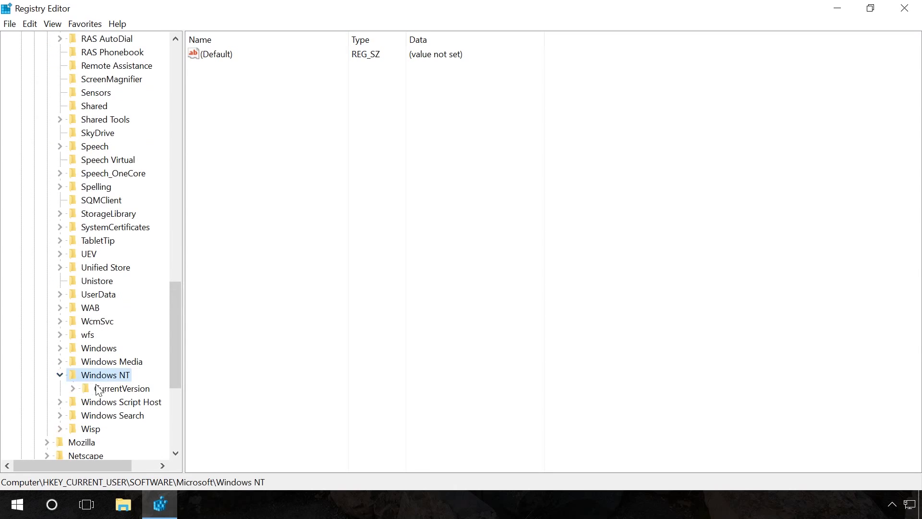
{"action": "left_click", "coordinate": [99, 389]}
{"action": "left_click", "coordinate": [72, 388]}
{"action": "scroll", "coordinate": [144, 374], "scroll_direction": "down", "scroll_amount": 2}
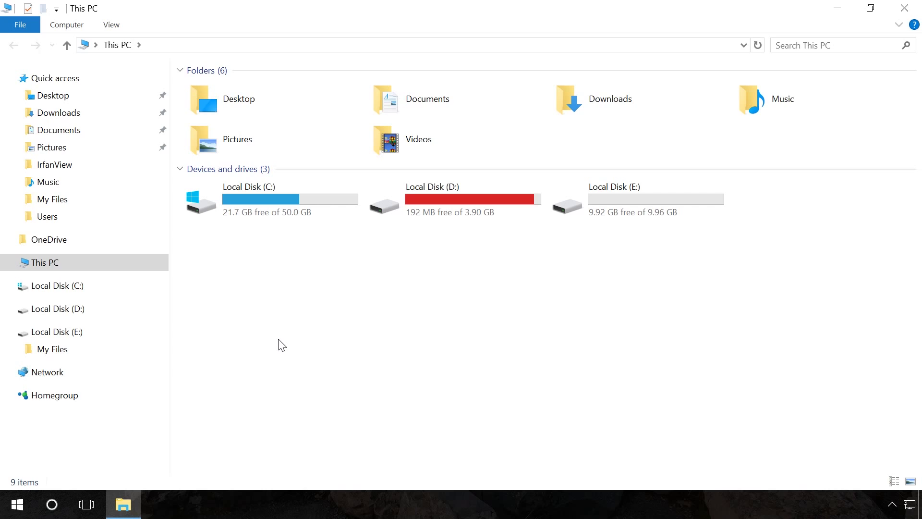
Step: Browse to C:\Windows\System32\drivers\etc in File Explorer
{"action": "double_click", "coordinate": [249, 198]}
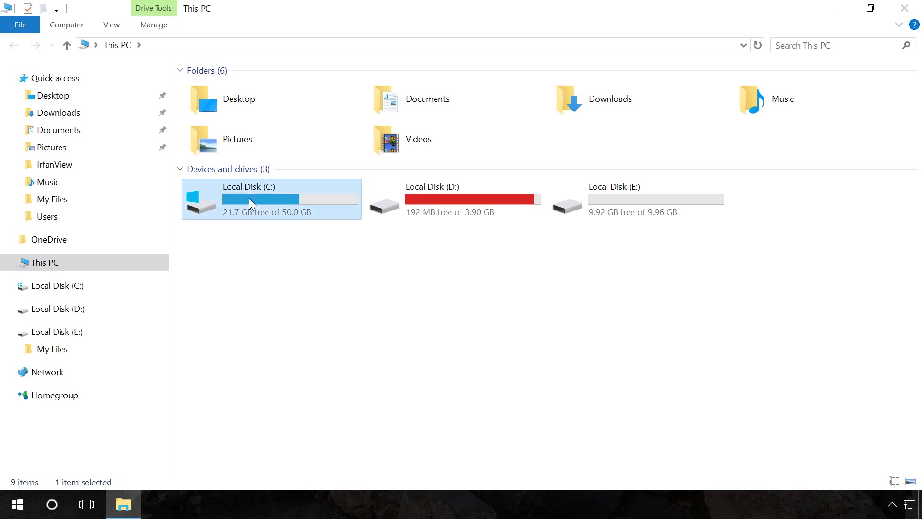
{"action": "double_click", "coordinate": [229, 214]}
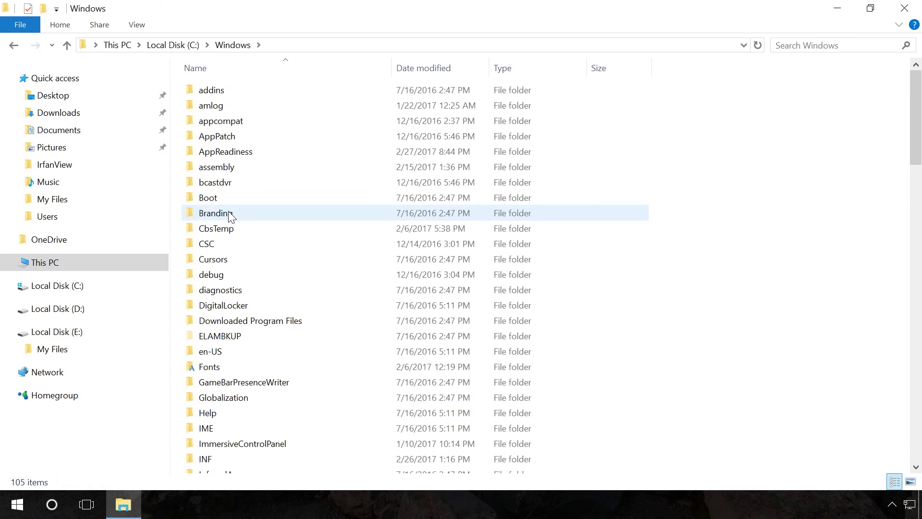
{"action": "scroll", "coordinate": [228, 221], "scroll_direction": "down", "scroll_amount": 6}
{"action": "scroll", "coordinate": [228, 222], "scroll_direction": "down", "scroll_amount": 9}
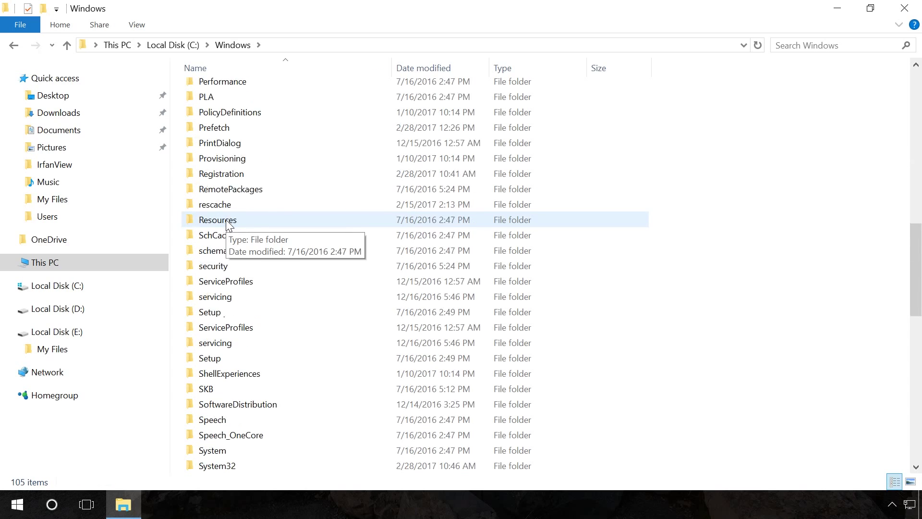
{"action": "left_click", "coordinate": [221, 374]}
{"action": "double_click", "coordinate": [221, 373]}
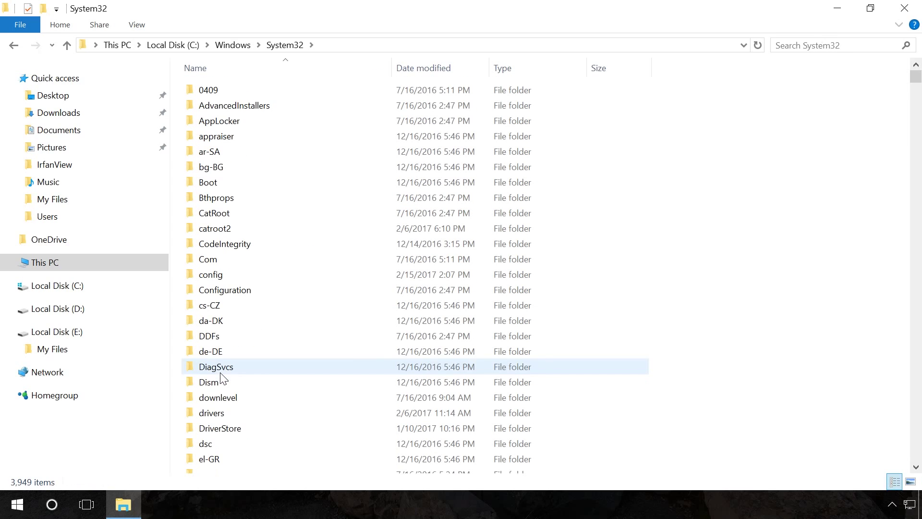
{"action": "double_click", "coordinate": [214, 412]}
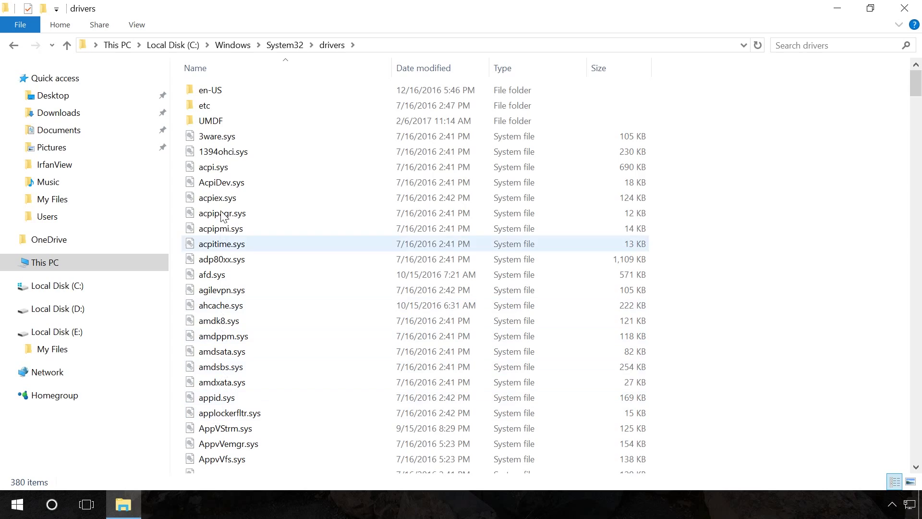
{"action": "double_click", "coordinate": [210, 106]}
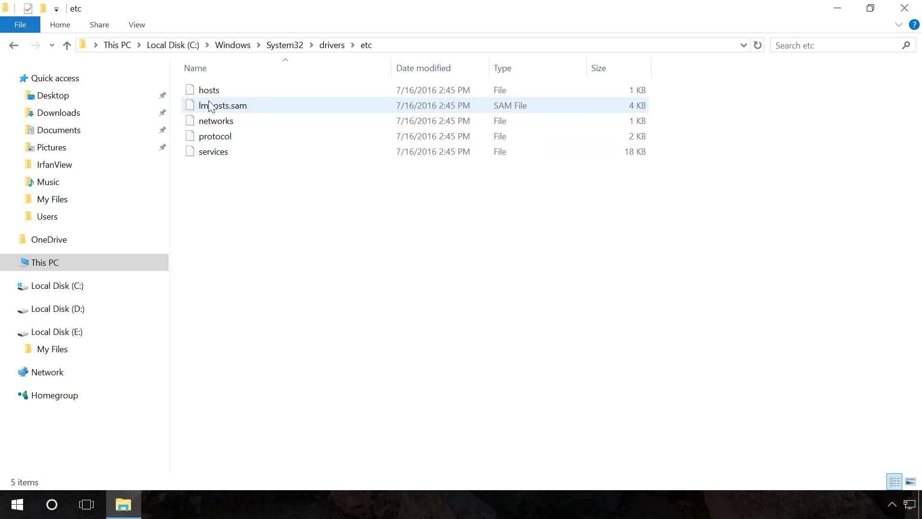
Step: Open the hosts file with Notepad
{"action": "right_click", "coordinate": [214, 89]}
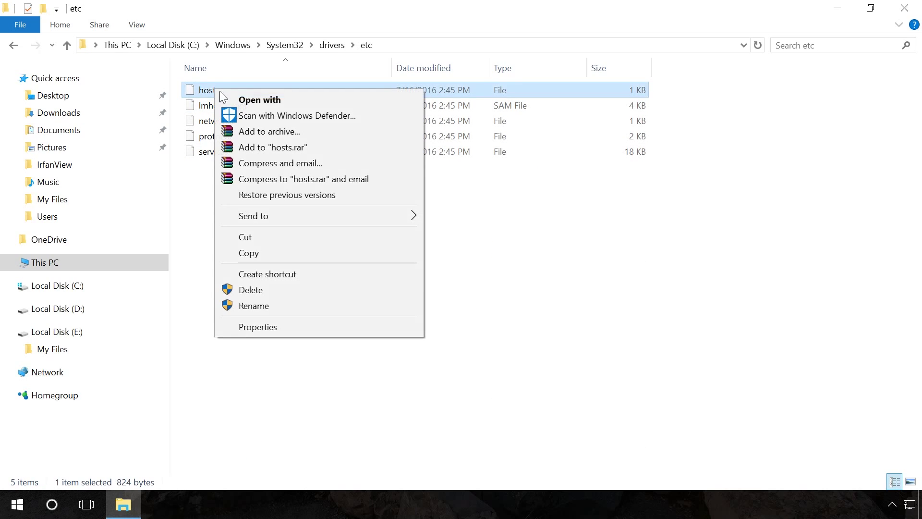
{"action": "left_click", "coordinate": [243, 99]}
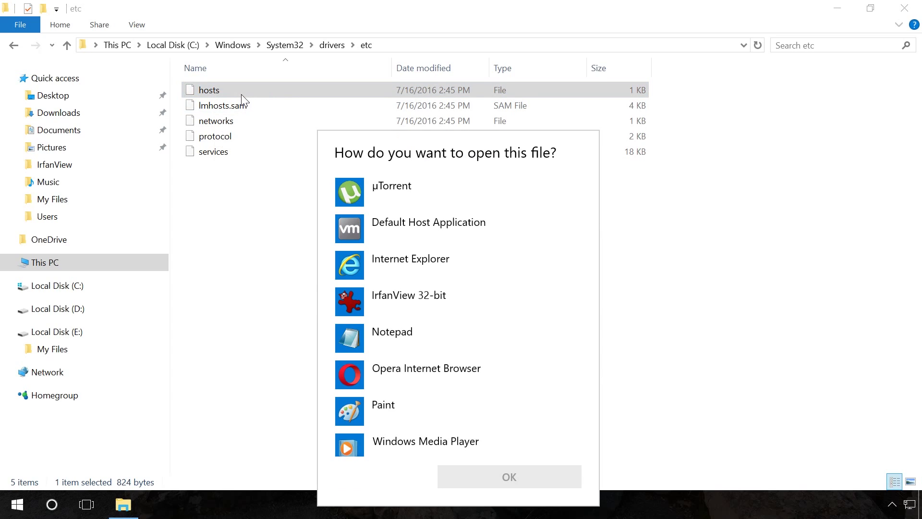
{"action": "left_click", "coordinate": [384, 336]}
{"action": "left_click", "coordinate": [482, 474]}
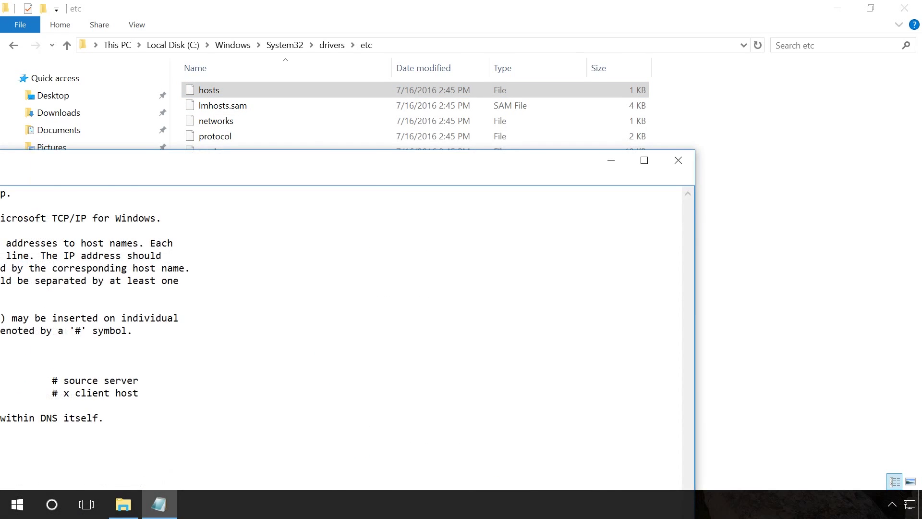
Step: Maximize the Notepad window showing the hosts file
{"action": "double_click", "coordinate": [538, 158]}
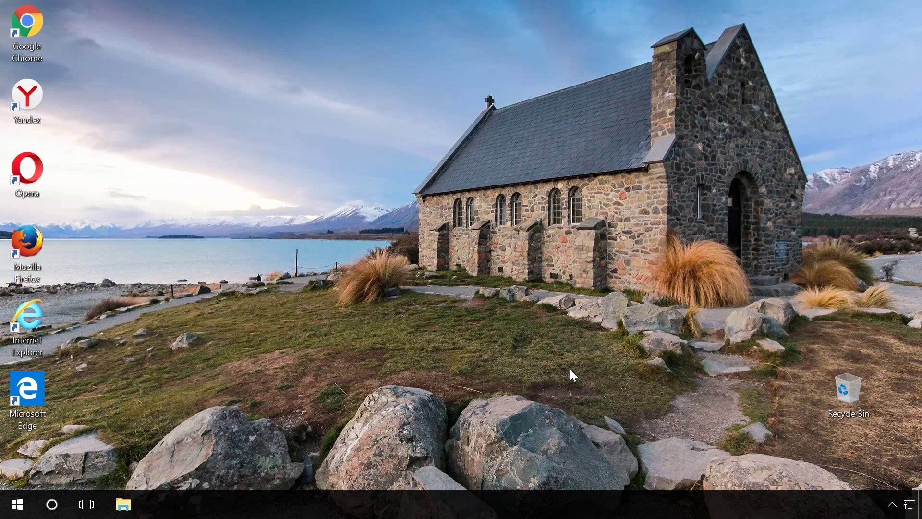
Step: From Network and Sharing Center, open Ethernet0 Properties and select Internet Protocol Version 4 (TCP/IPv4)
{"action": "right_click", "coordinate": [910, 505]}
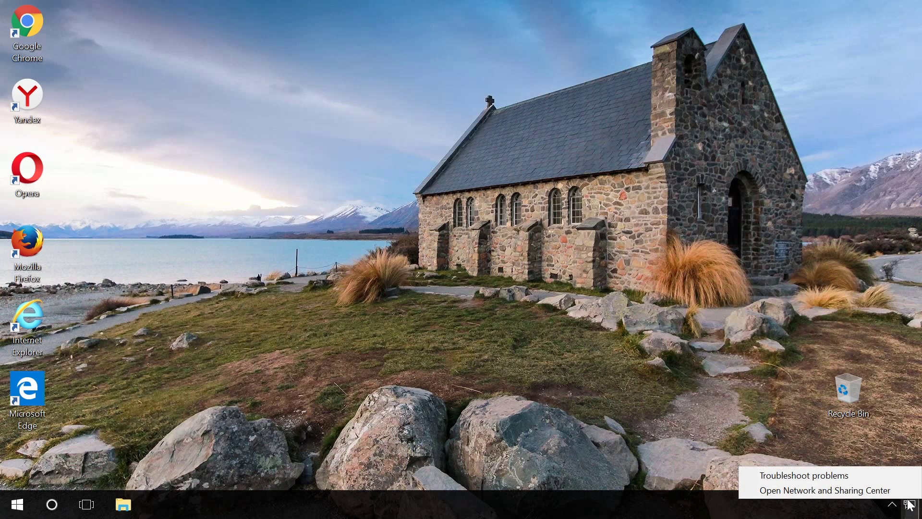
{"action": "left_click", "coordinate": [881, 491]}
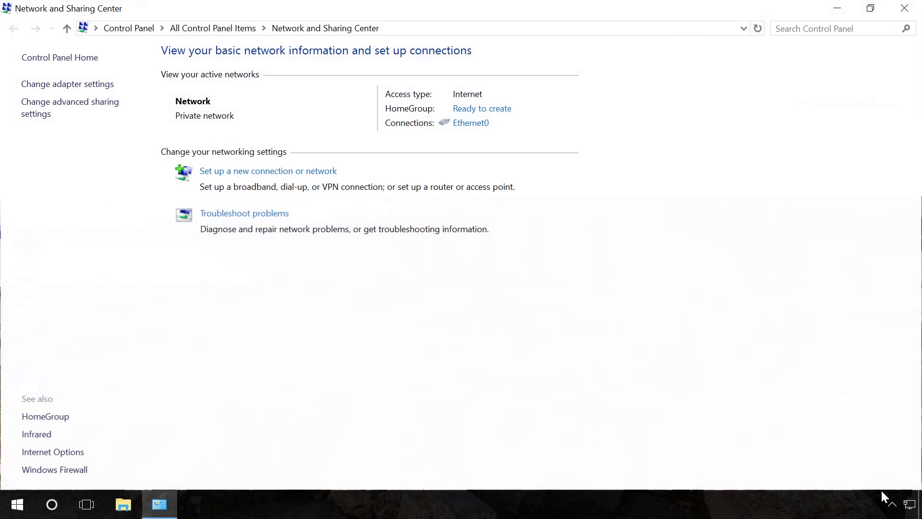
{"action": "left_click", "coordinate": [460, 123]}
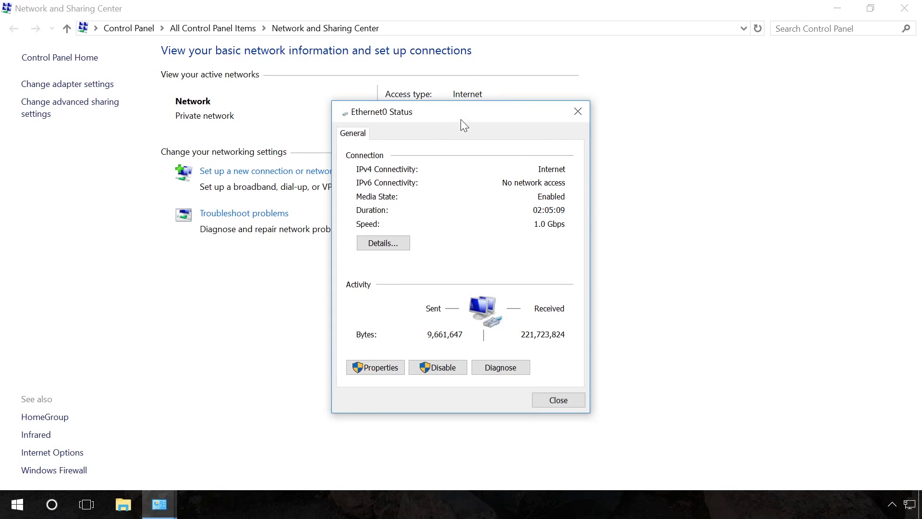
{"action": "left_click", "coordinate": [373, 365]}
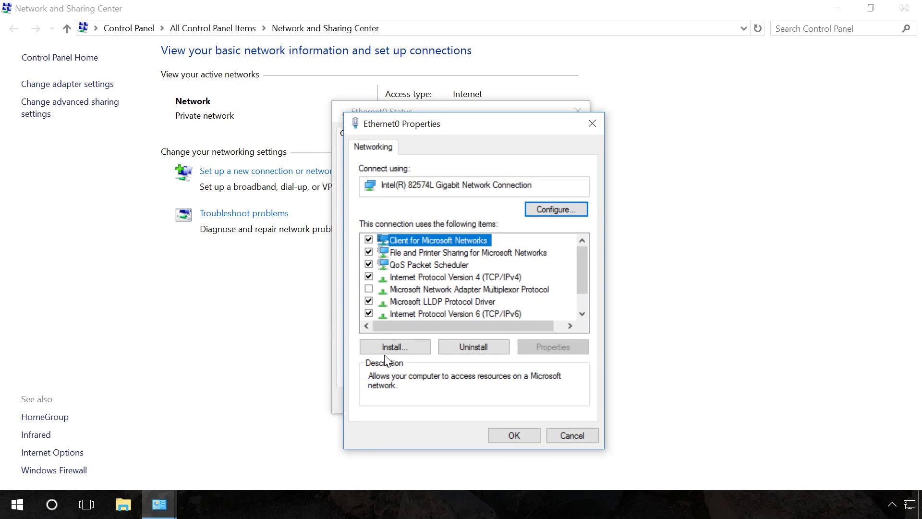
{"action": "left_click", "coordinate": [448, 277]}
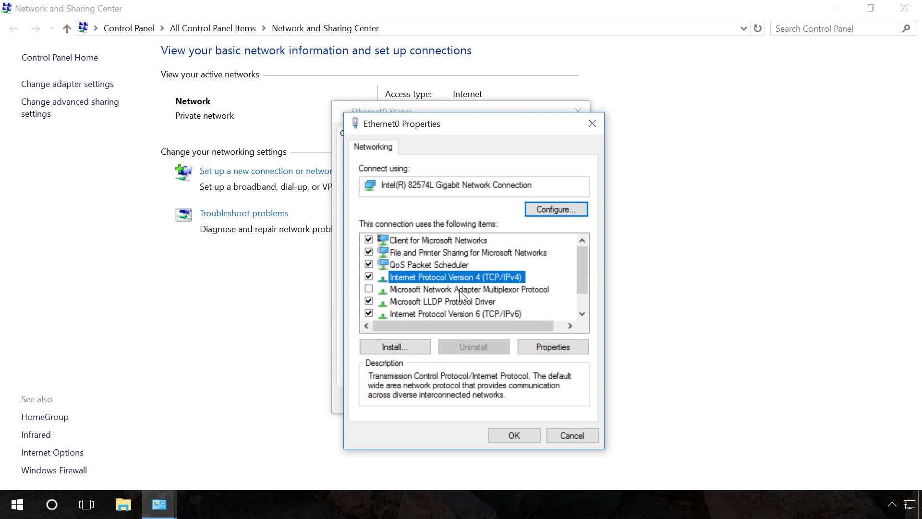
Step: Set Ethernet0's IPv4 DNS servers to preferred 8.8.8.8 and alternate 8.8.4.4
{"action": "left_click", "coordinate": [533, 344]}
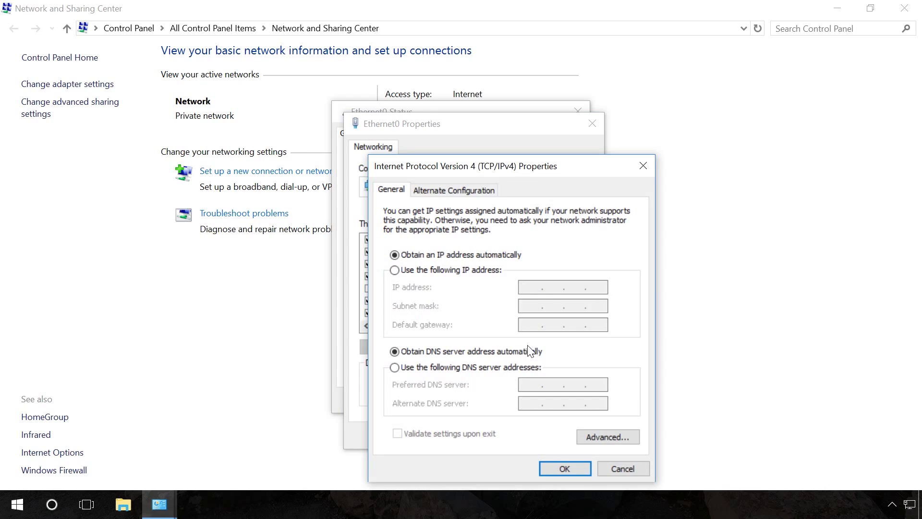
{"action": "left_click", "coordinate": [456, 371]}
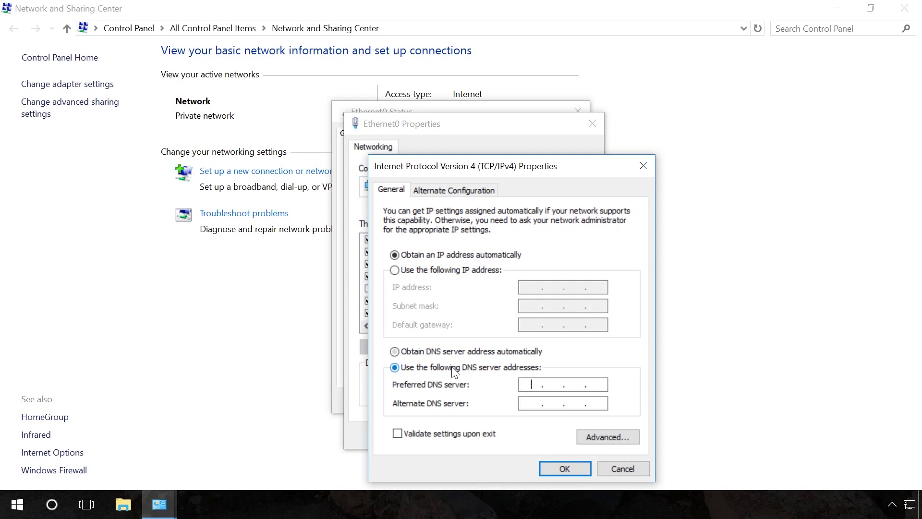
{"action": "left_click", "coordinate": [529, 384]}
{"action": "type", "text": "8.8.8.8"}
{"action": "left_click", "coordinate": [535, 404]}
{"action": "type", "text": "8.8.4.4"}
{"action": "left_click", "coordinate": [561, 467]}
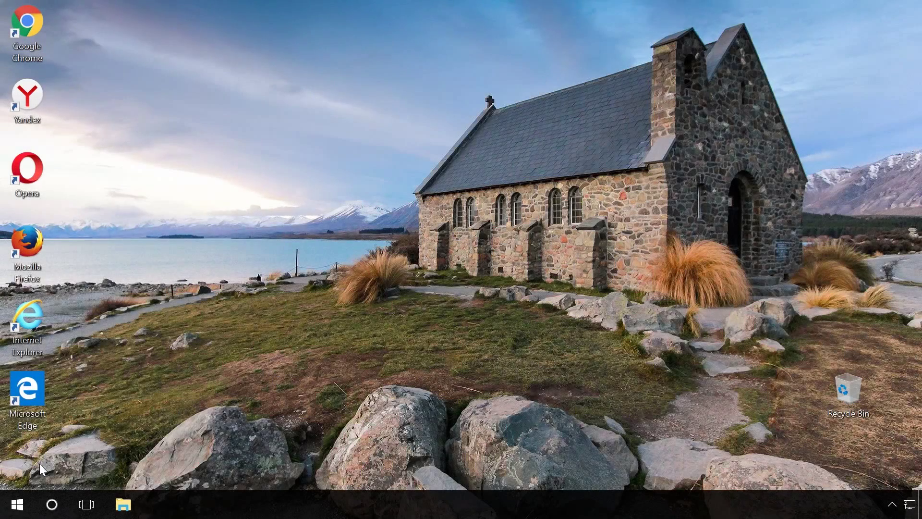
Step: In an administrator Command Prompt, run ipconfig /flushdns
{"action": "right_click", "coordinate": [21, 508]}
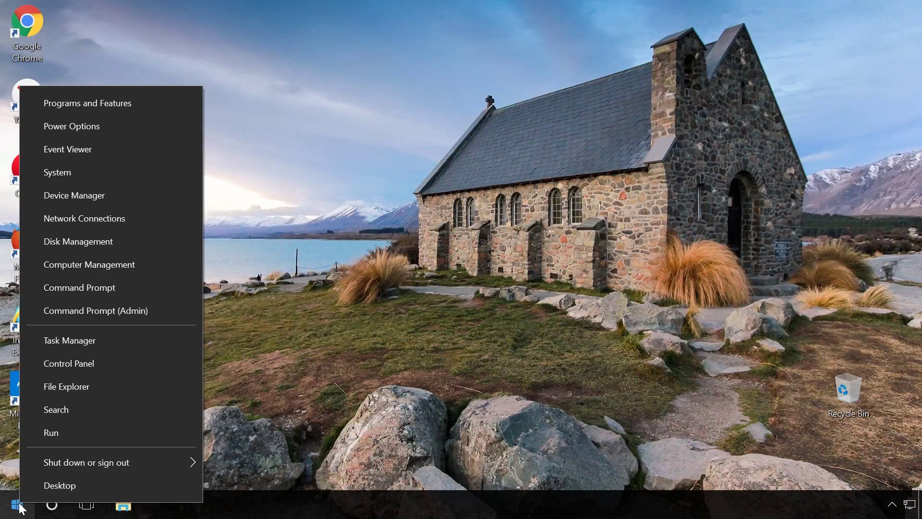
{"action": "left_click", "coordinate": [114, 312]}
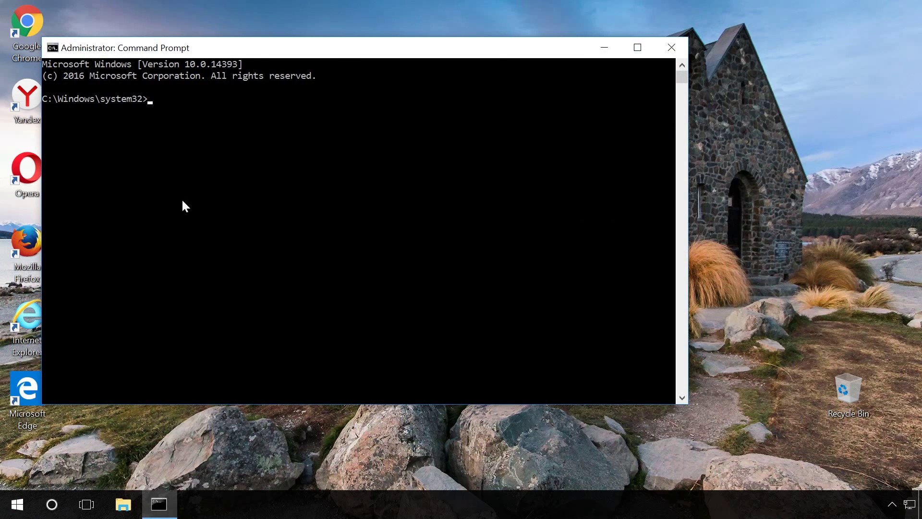
{"action": "left_click_drag", "start_coordinate": [227, 51], "coordinate": [313, 63]}
{"action": "type", "text": "ip"}
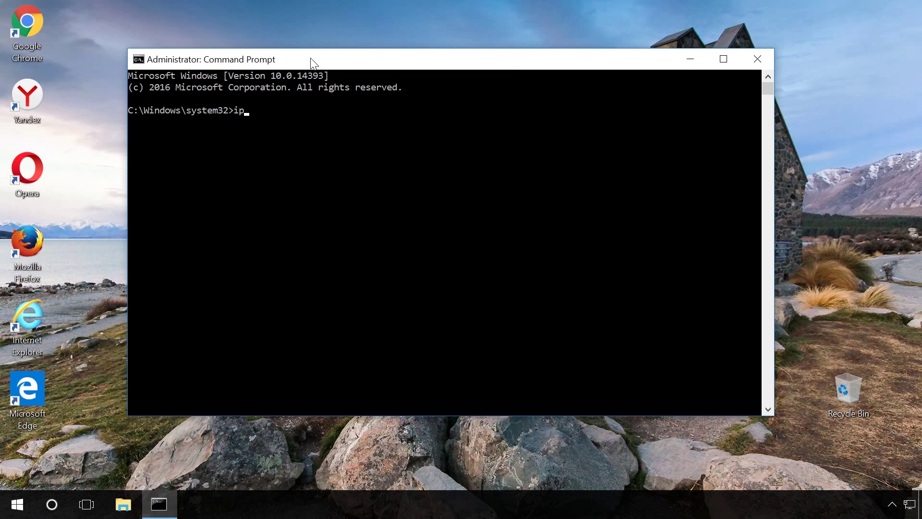
{"action": "type", "text": "config /flushdns"}
{"action": "key", "text": "Return"}
Step: Clear the routing table with route -f and close the console
{"action": "type", "text": "r"}
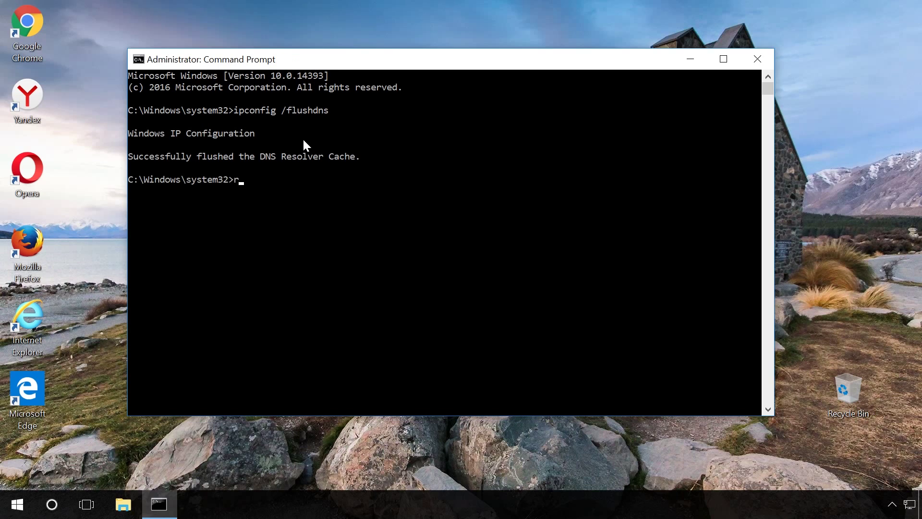
{"action": "type", "text": "oute -f"}
{"action": "key", "text": "Return"}
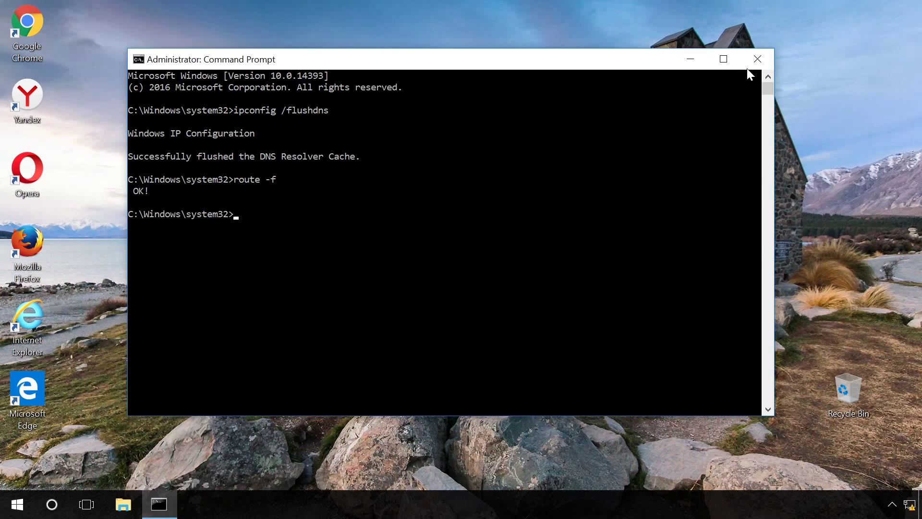
{"action": "left_click", "coordinate": [757, 59]}
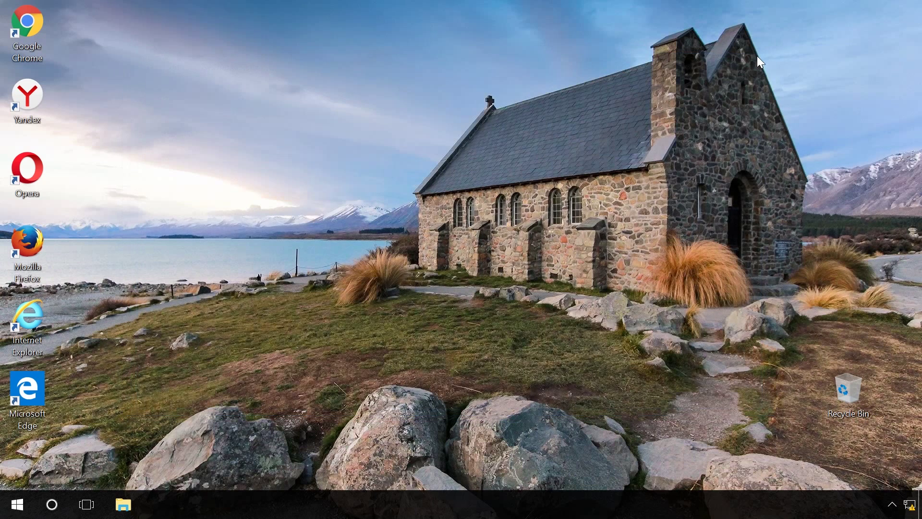